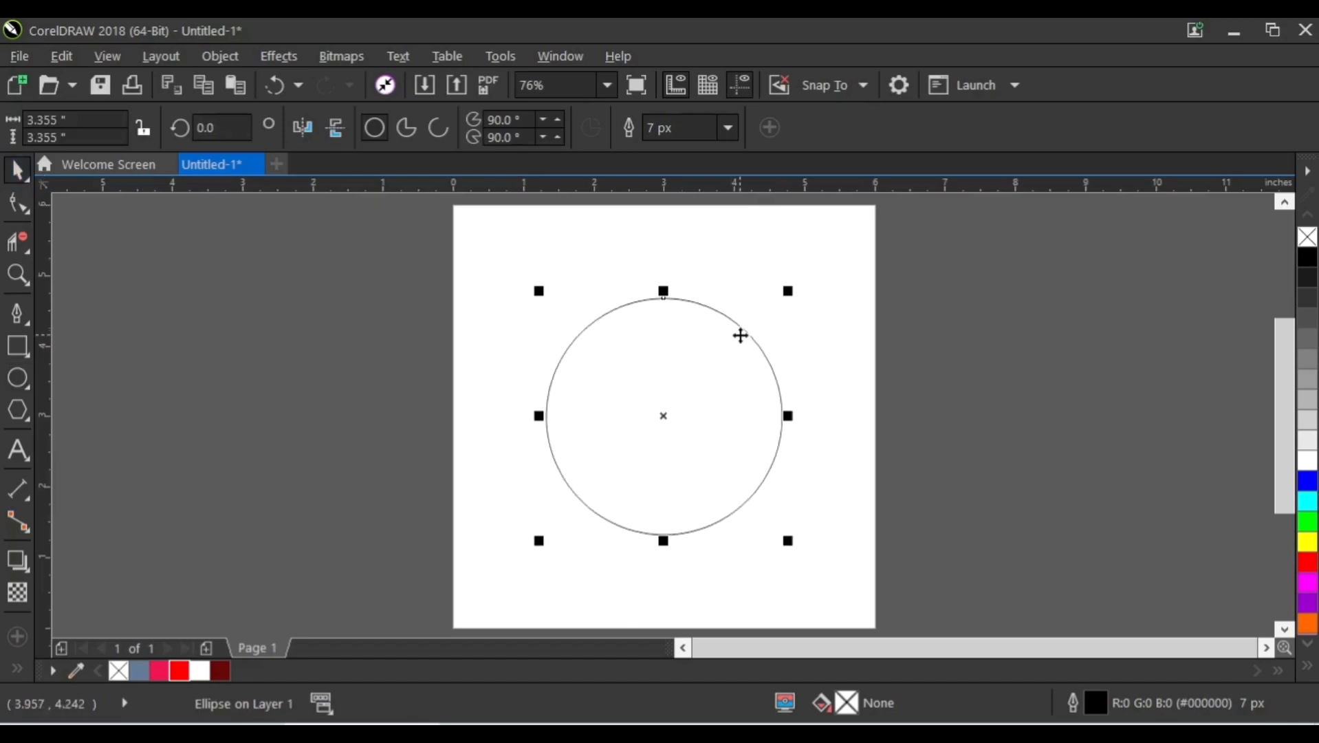
- Scale the circle down to about 2.93 in about its centre and make a concentric inner copy about 1.41 in wide
left_click_drag(788, 288, 734, 327)
left_click(783, 353)
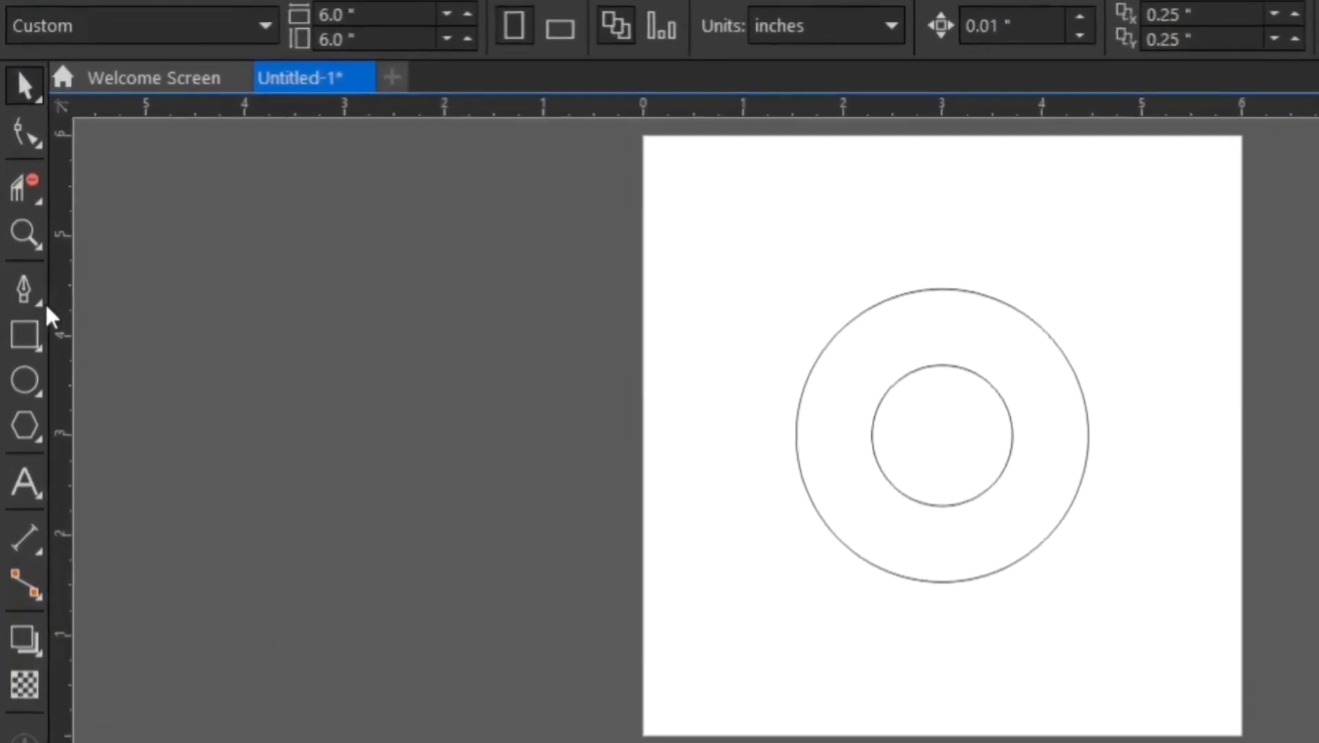
- Draw a horizontal two-point line about 4.98 in long and move it onto the outer circle's upper edge
left_click(28, 322)
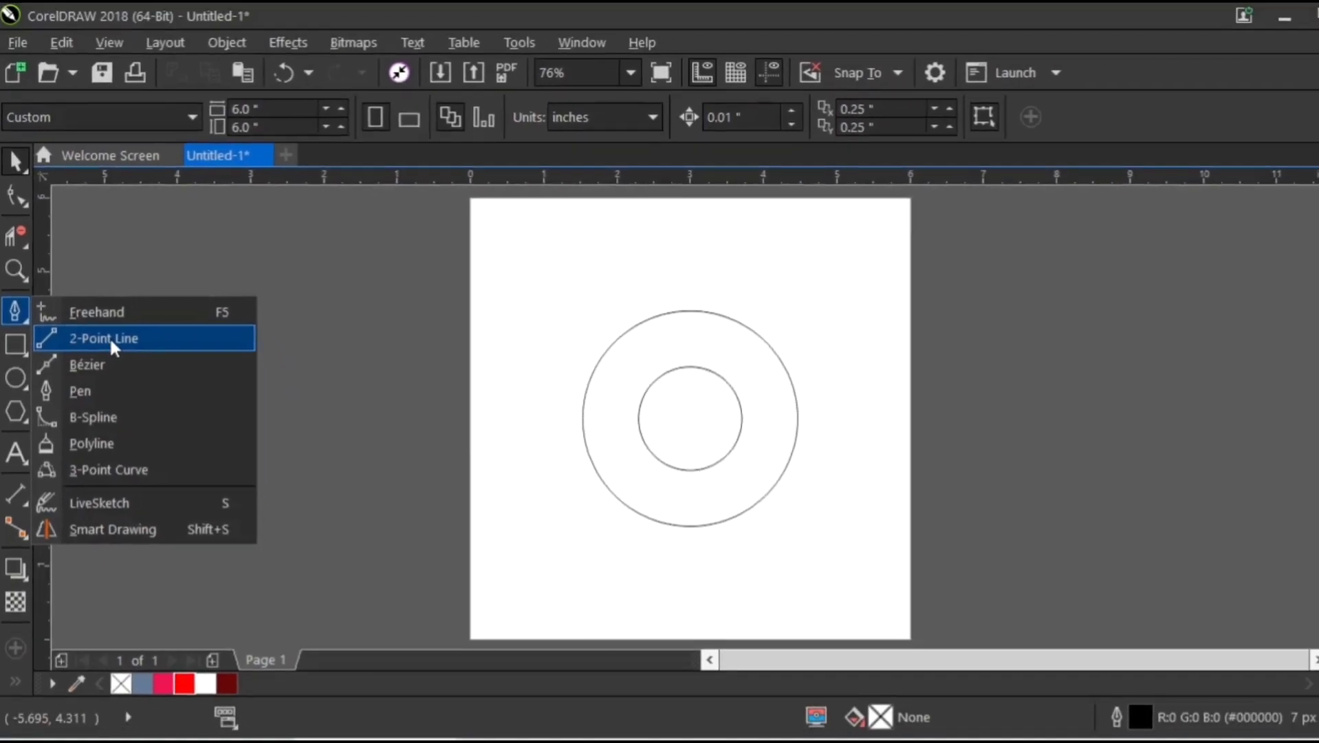
left_click(117, 322)
left_click_drag(480, 310, 831, 310)
left_click(21, 176)
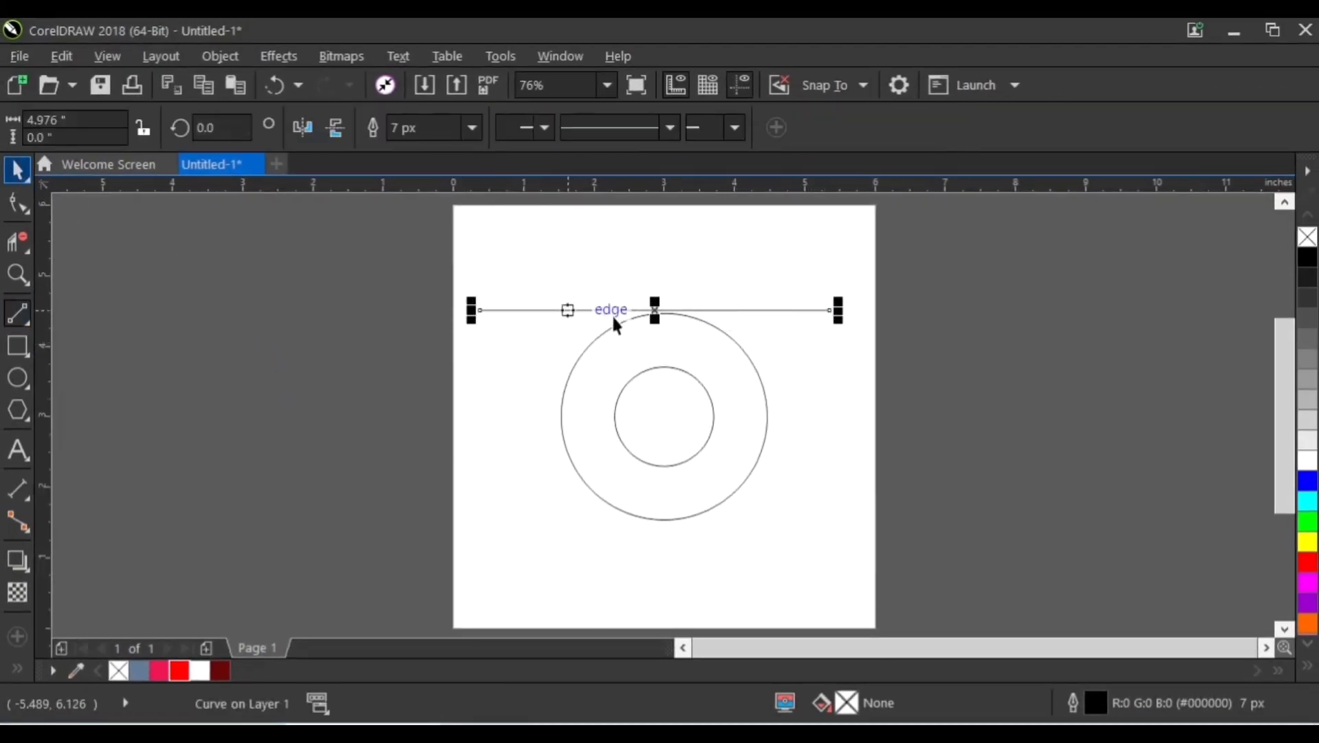
left_click_drag(657, 310, 672, 313)
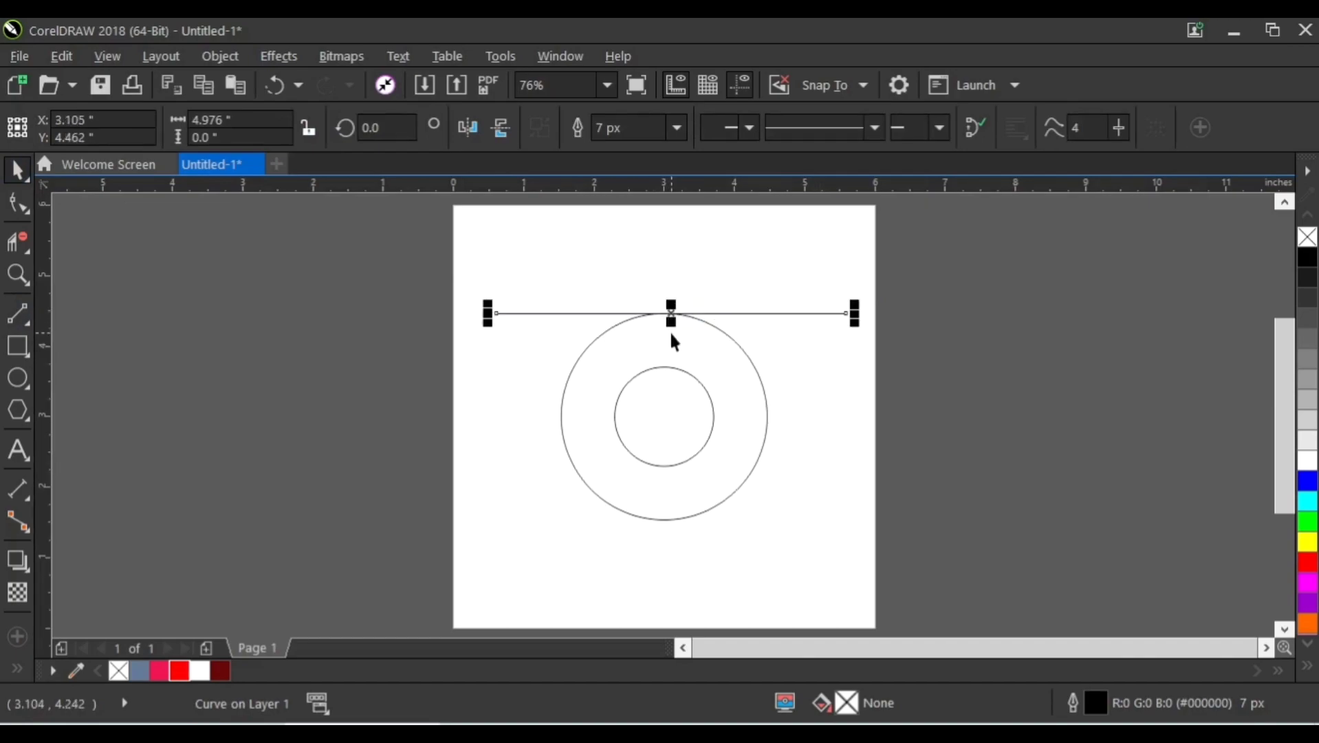
- Align the line's centre horizontally with the outer circle's centre
left_click(749, 355, "shift")
key("c")
left_click(811, 356)
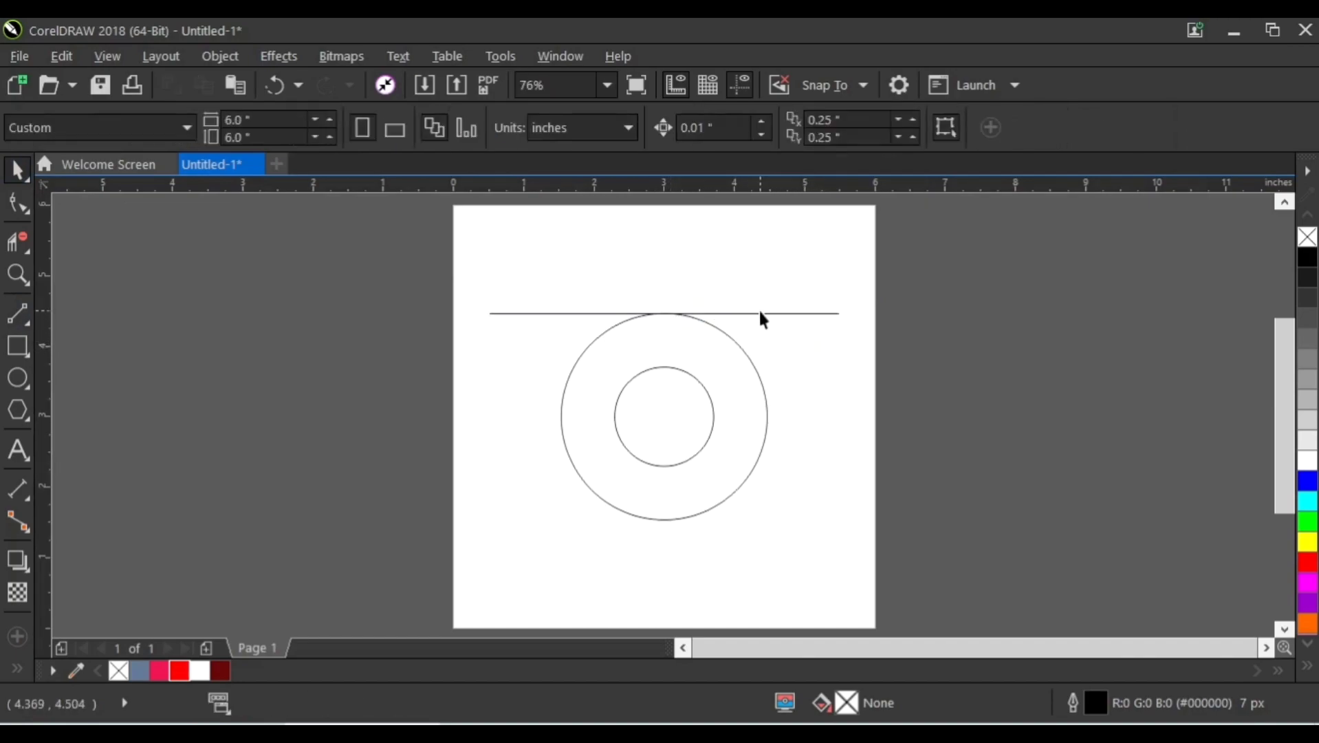
left_click(759, 315)
left_click(755, 356, "shift")
key("c")
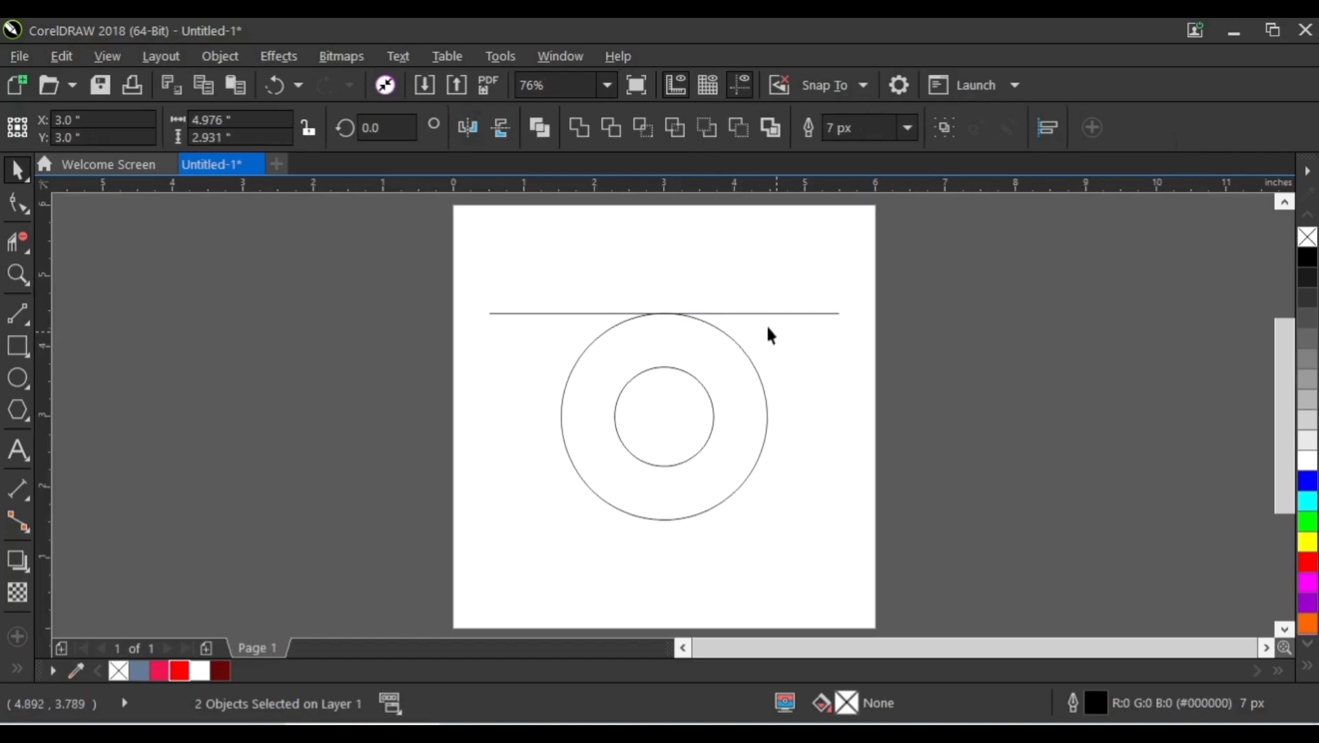
left_click(769, 334)
- Copy the line straight down so that it touches the inner circle's upper edge
left_click(763, 313)
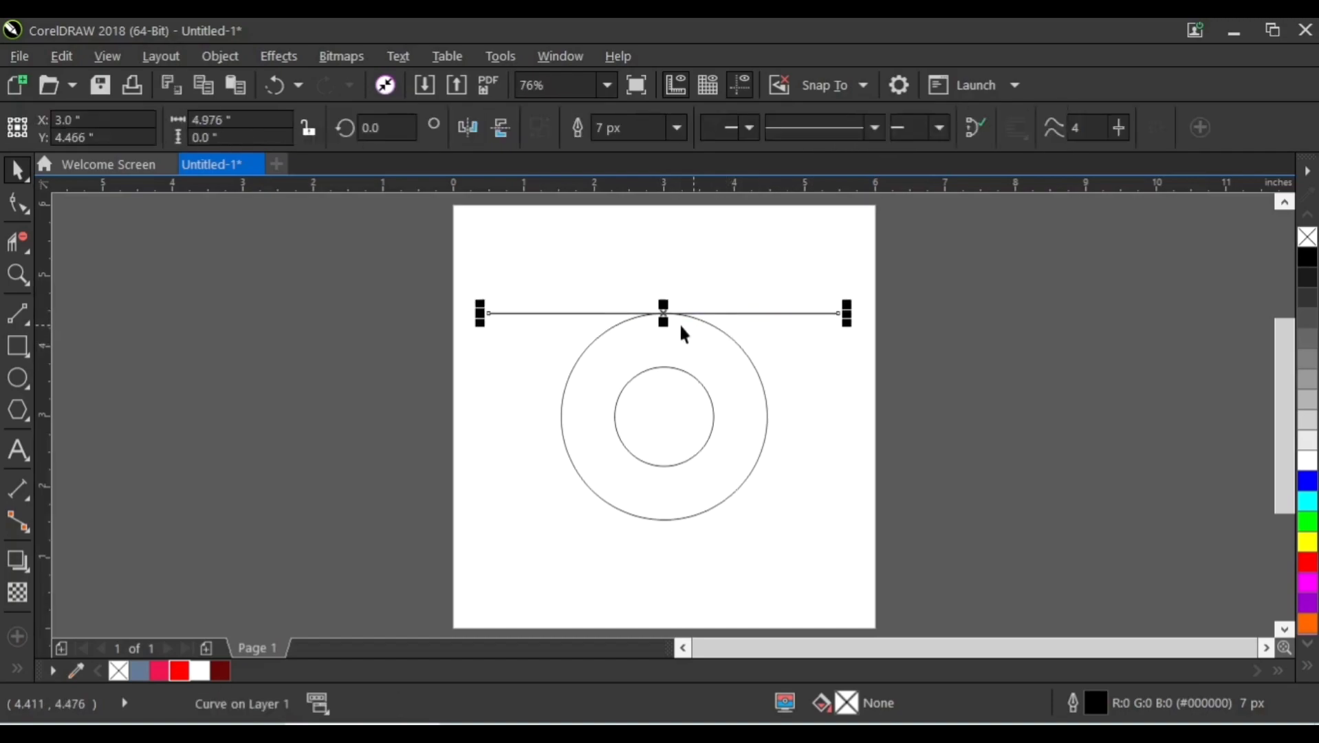
left_click_drag(663, 313, 663, 366)
left_click(672, 399, "shift")
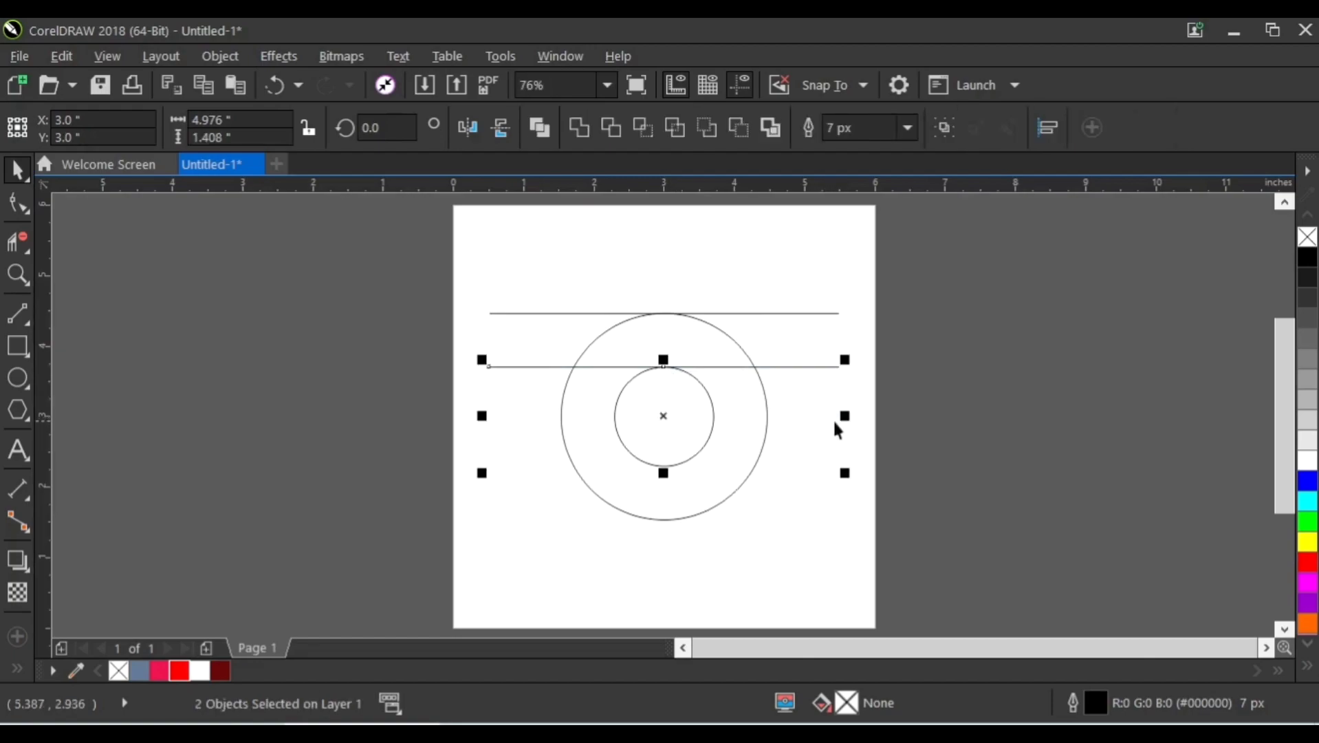
left_click(789, 328)
- Place two more copies of the uppermost line, one at the inner circle's lower edge and one at the outer circle's lower edge
left_click(786, 313)
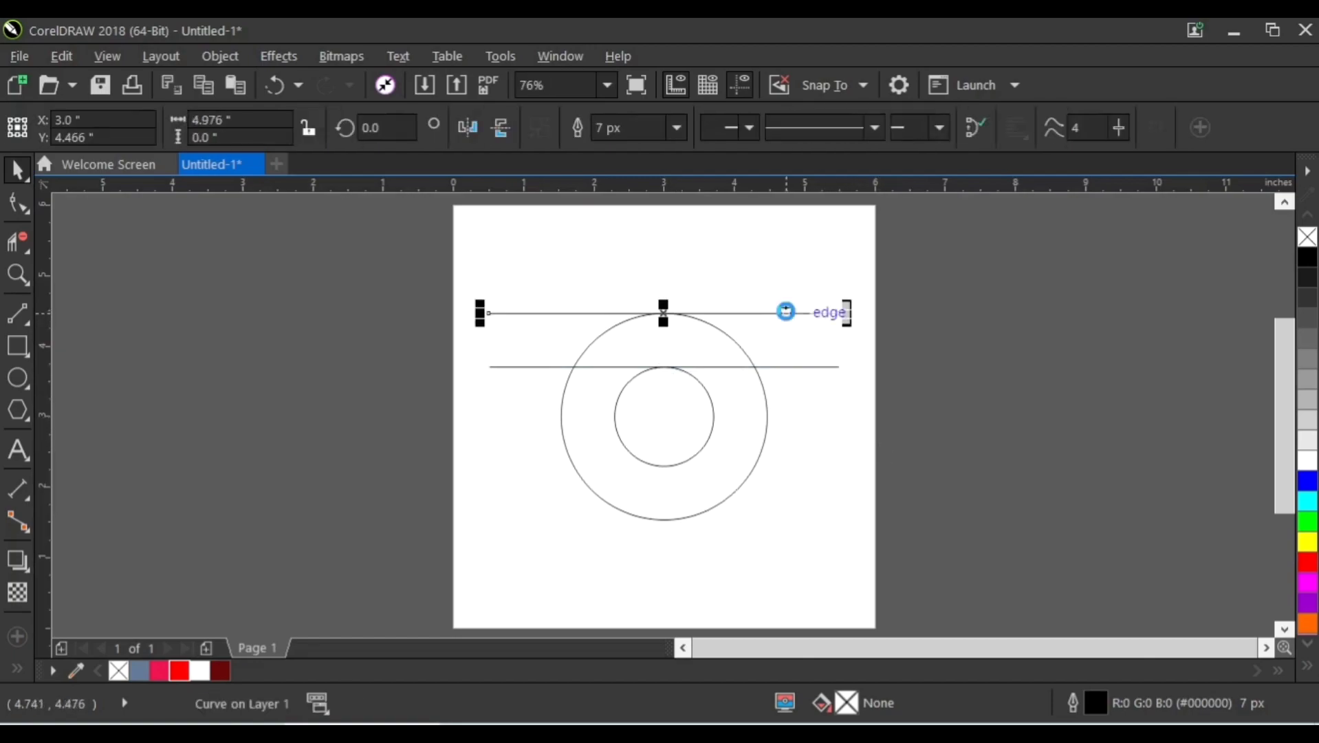
left_click_drag(664, 313, 666, 466)
left_click(703, 448, "shift")
left_click(811, 514)
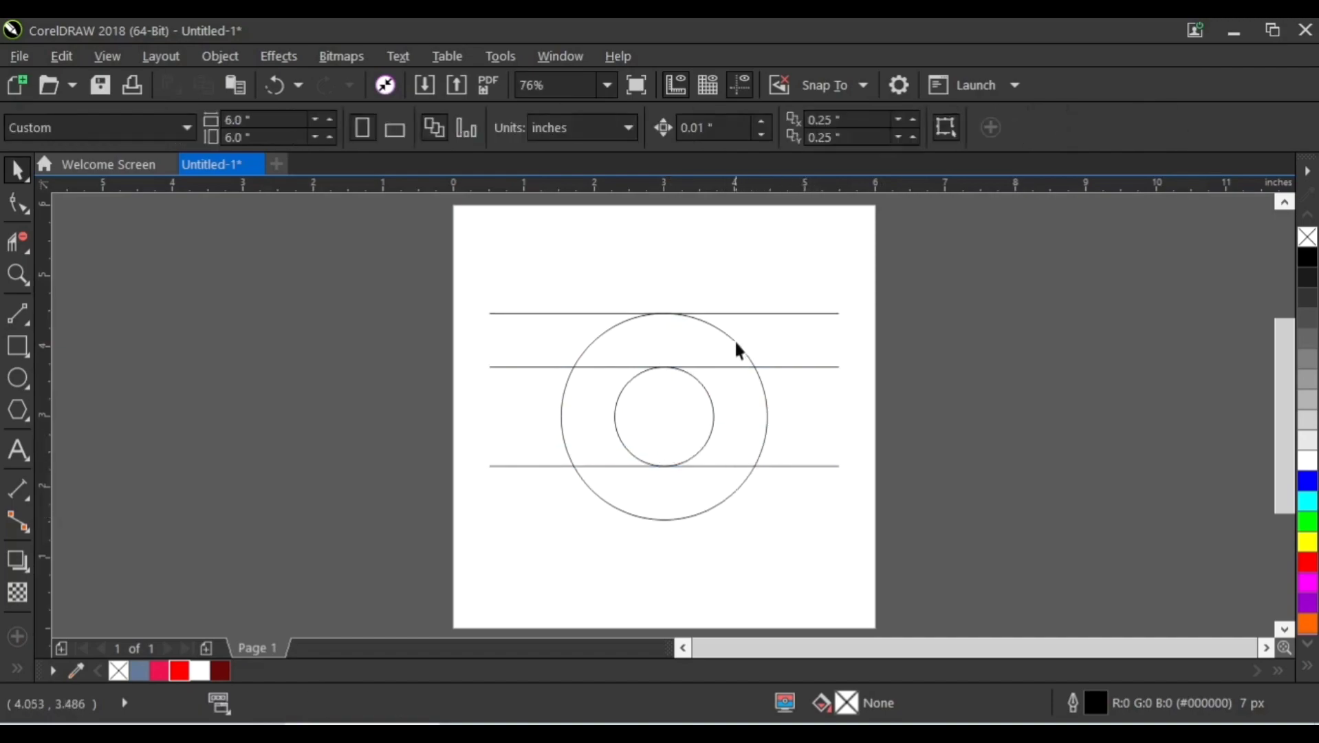
left_click(733, 312)
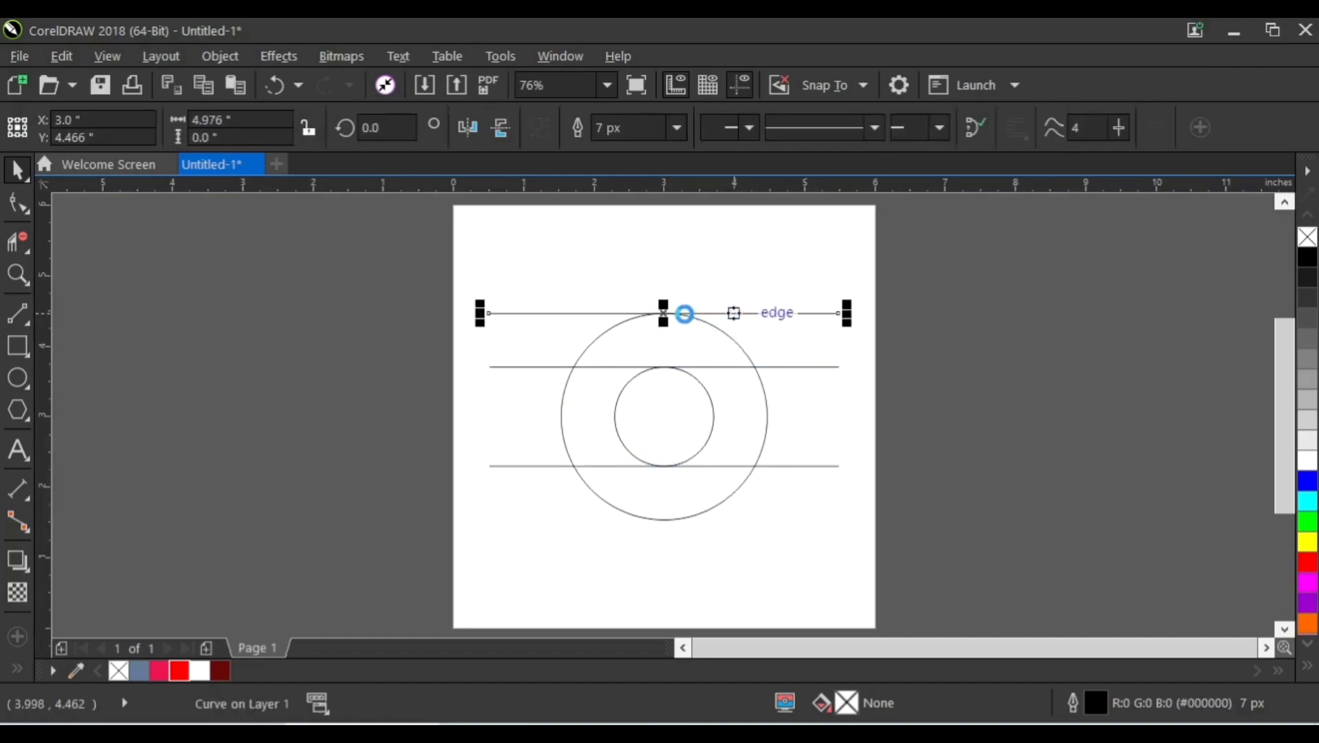
left_click_drag(663, 312, 674, 516)
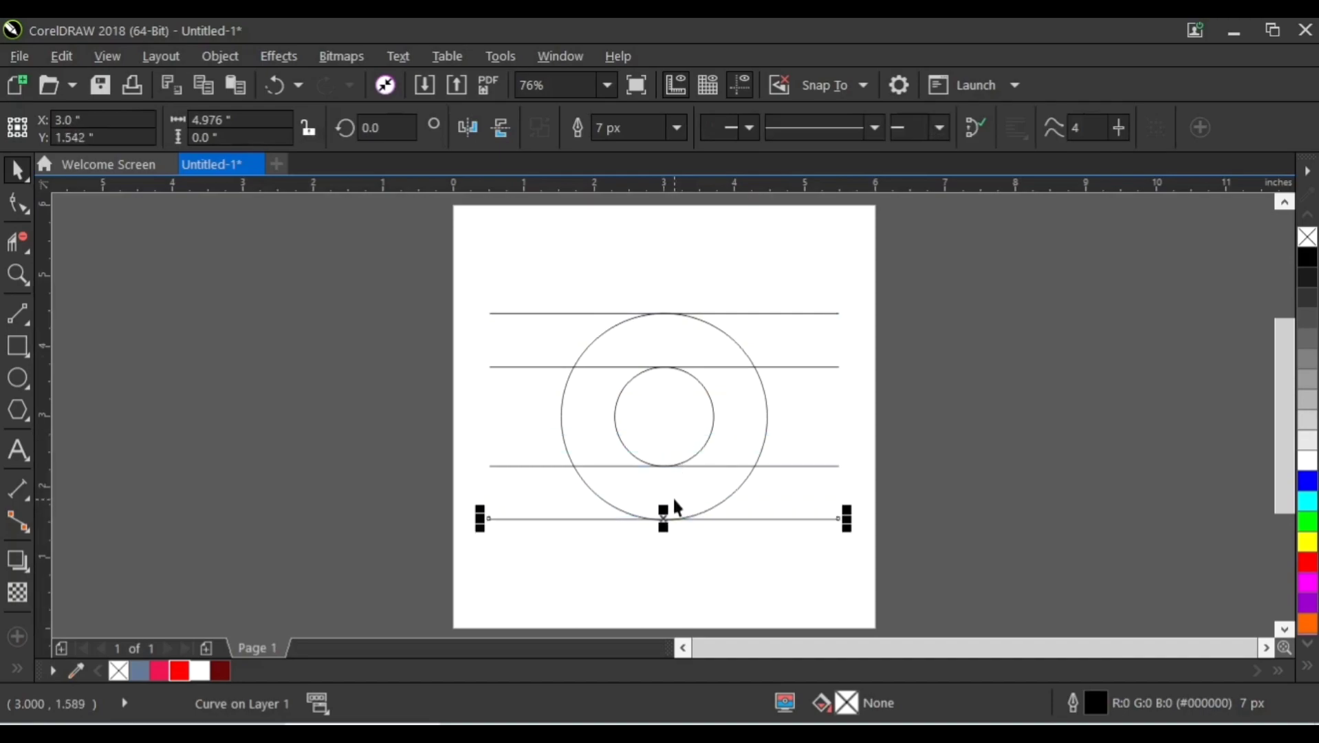
left_click(704, 571)
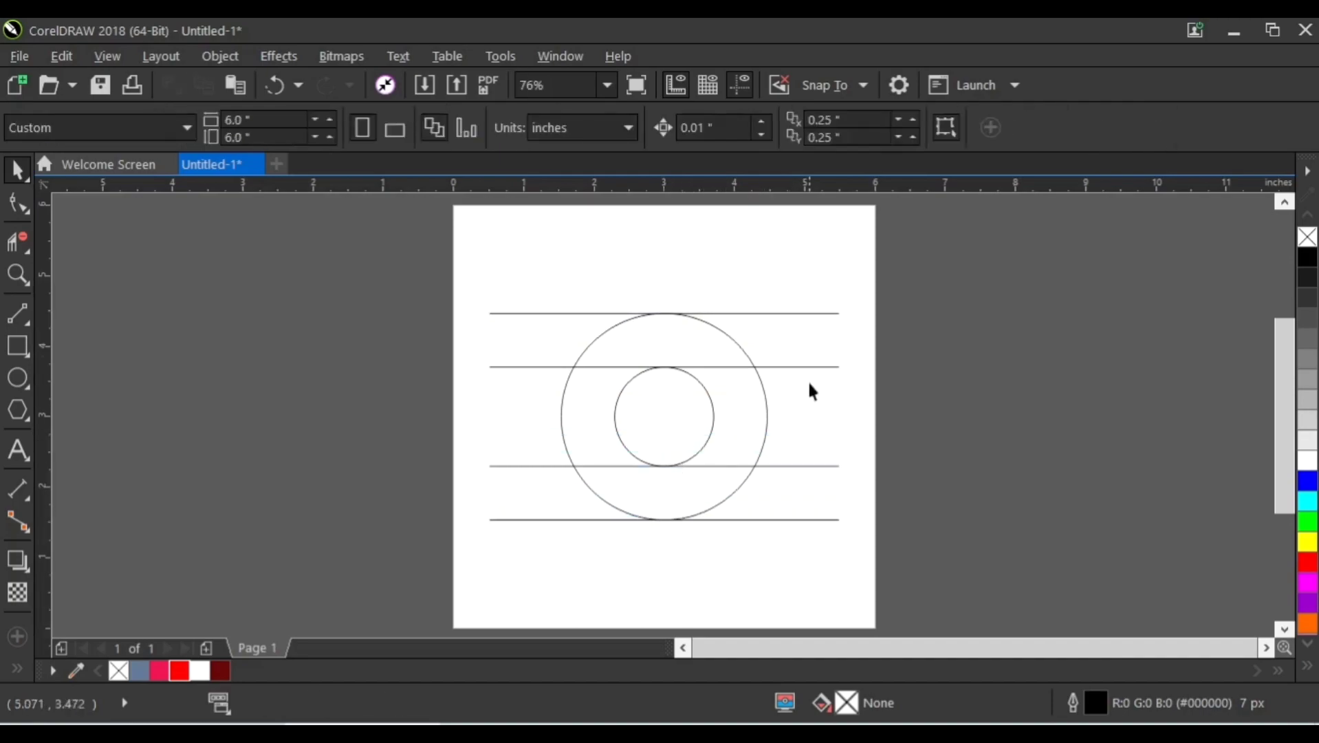
- Move both circles and all four lines up the page by about 1 in
left_click_drag(890, 284, 456, 551)
left_click_drag(664, 414, 680, 340)
left_click(419, 344)
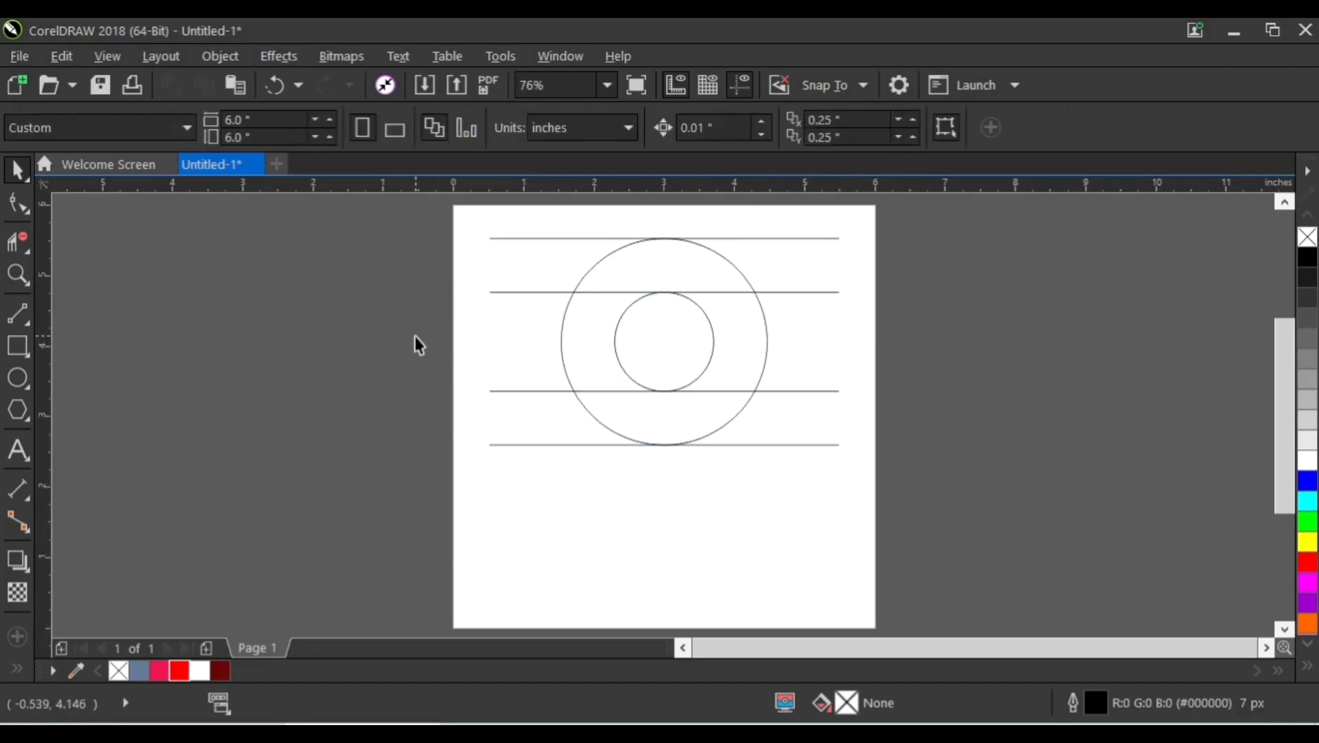
- Draw an upright rectangle about 0.76 in wide and 3.63 in high, spanning between the left edges of the outer and inner circles
left_click(24, 348)
mouse_move(560, 342)
left_mouse_down()
mouse_move(616, 357)
mouse_move(600, 506)
mouse_move(600, 485)
left_mouse_up()
left_click(18, 170)
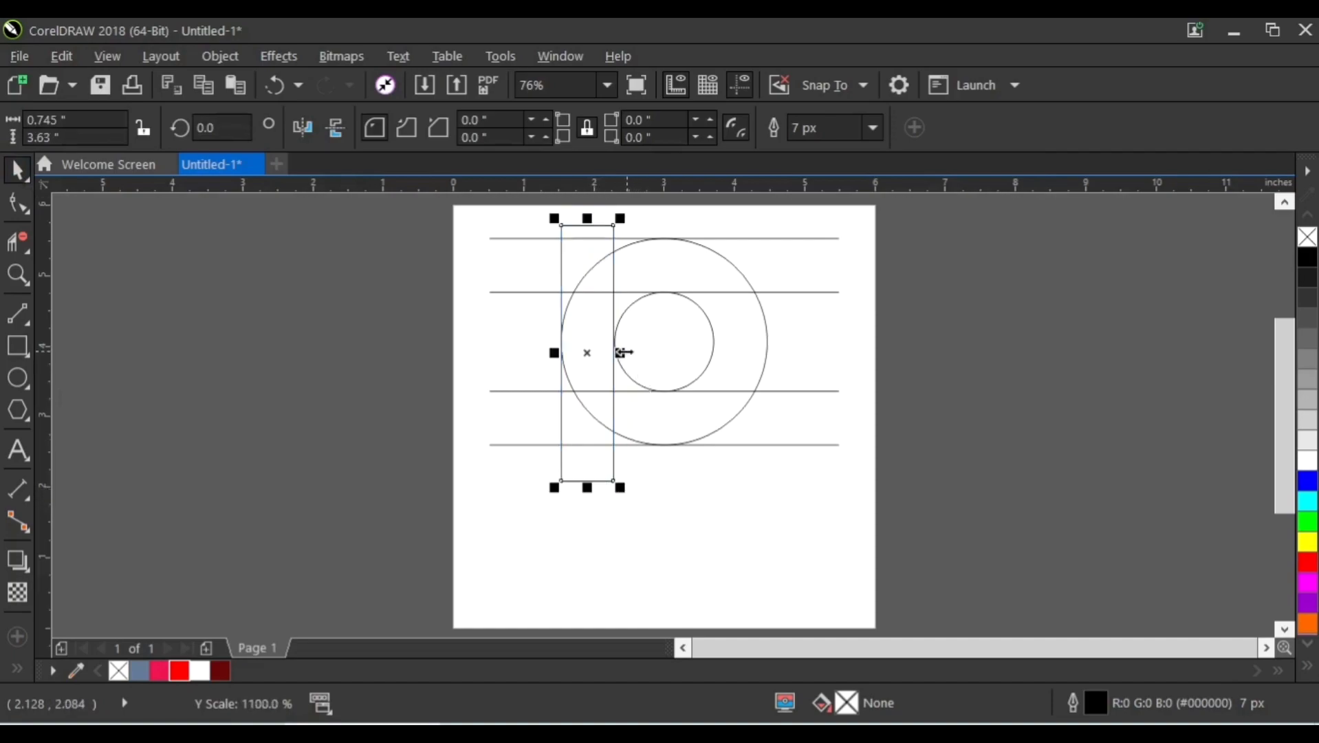
scroll(622, 353, "up", 3)
left_click_drag(621, 390, 627, 398)
scroll(605, 346, "down", 2)
scroll(605, 346, "down", 2)
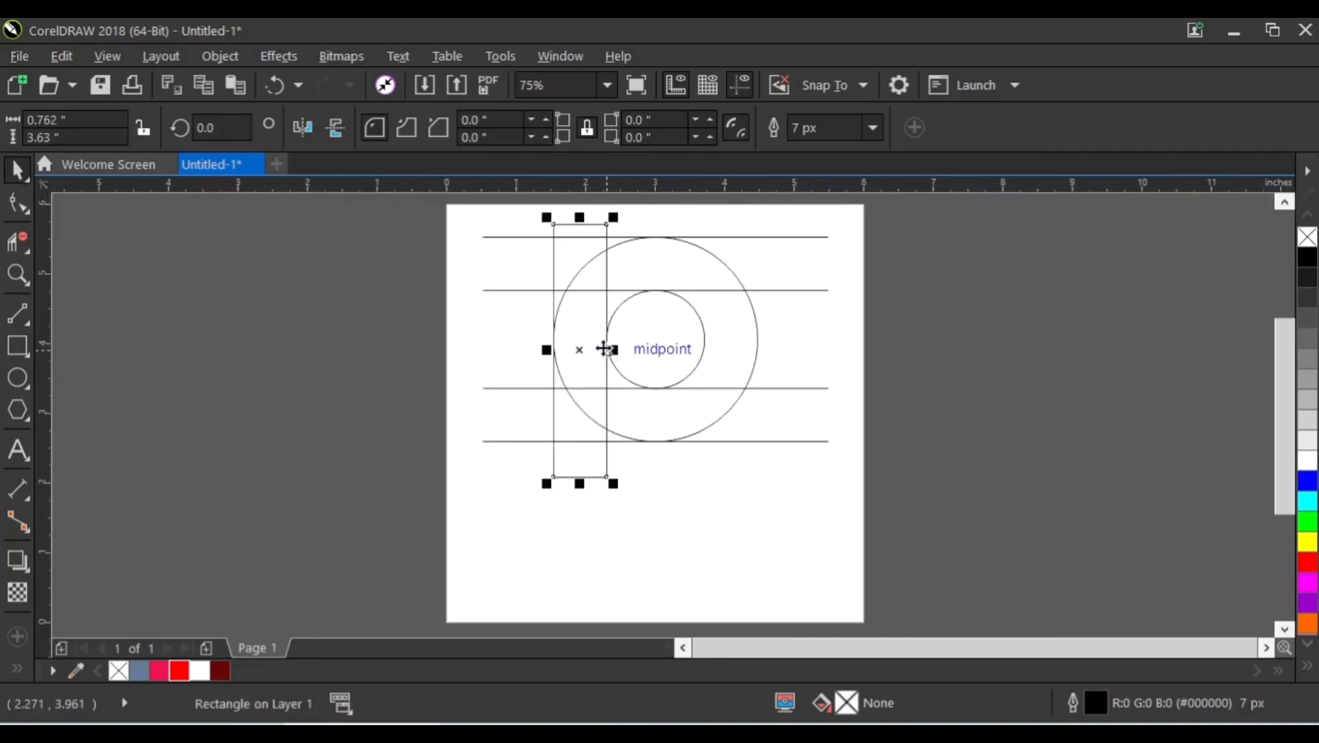
- Stretch the rectangle downward to a height of about 4.92 in to form the letter's stem
left_click_drag(580, 483, 579, 554)
left_click(888, 410)
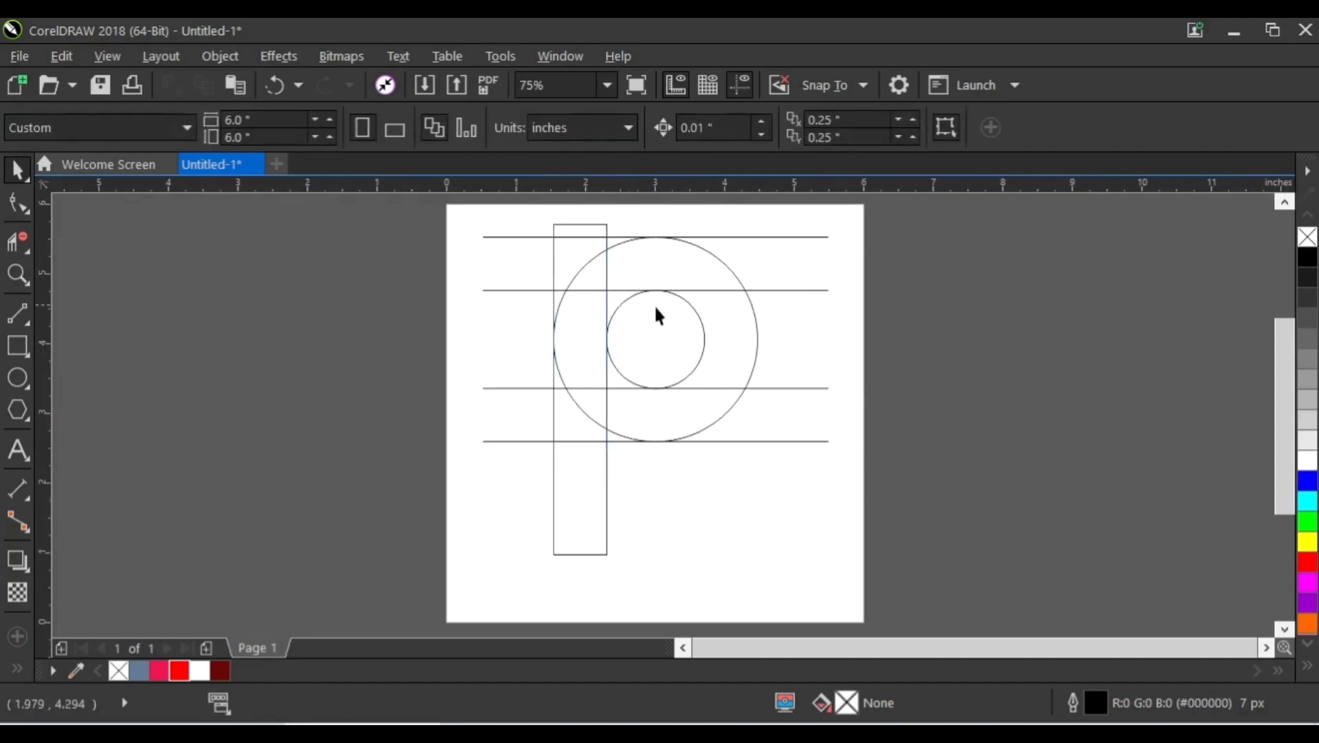
left_click(582, 554)
left_click_drag(580, 560, 580, 572)
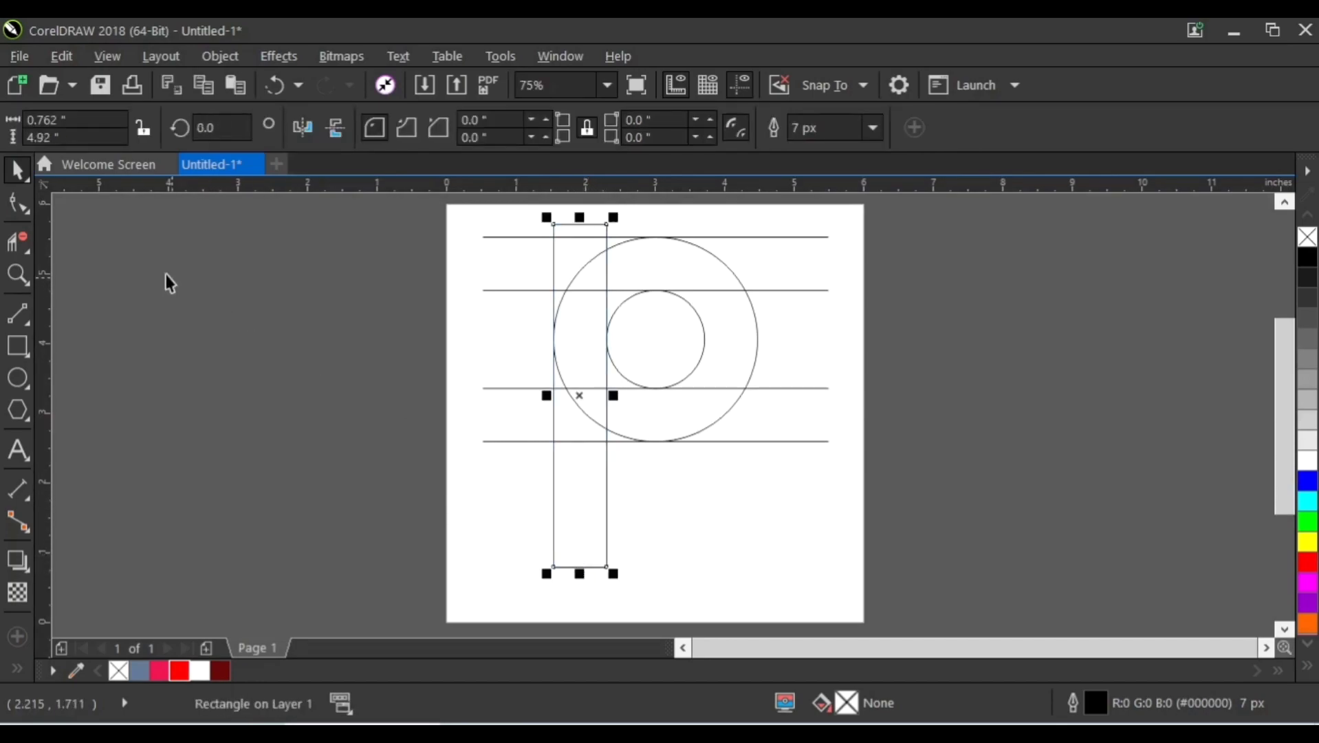
- Round only the rectangle's lower-right corner to a radius of about 0.381 in
left_click(22, 214)
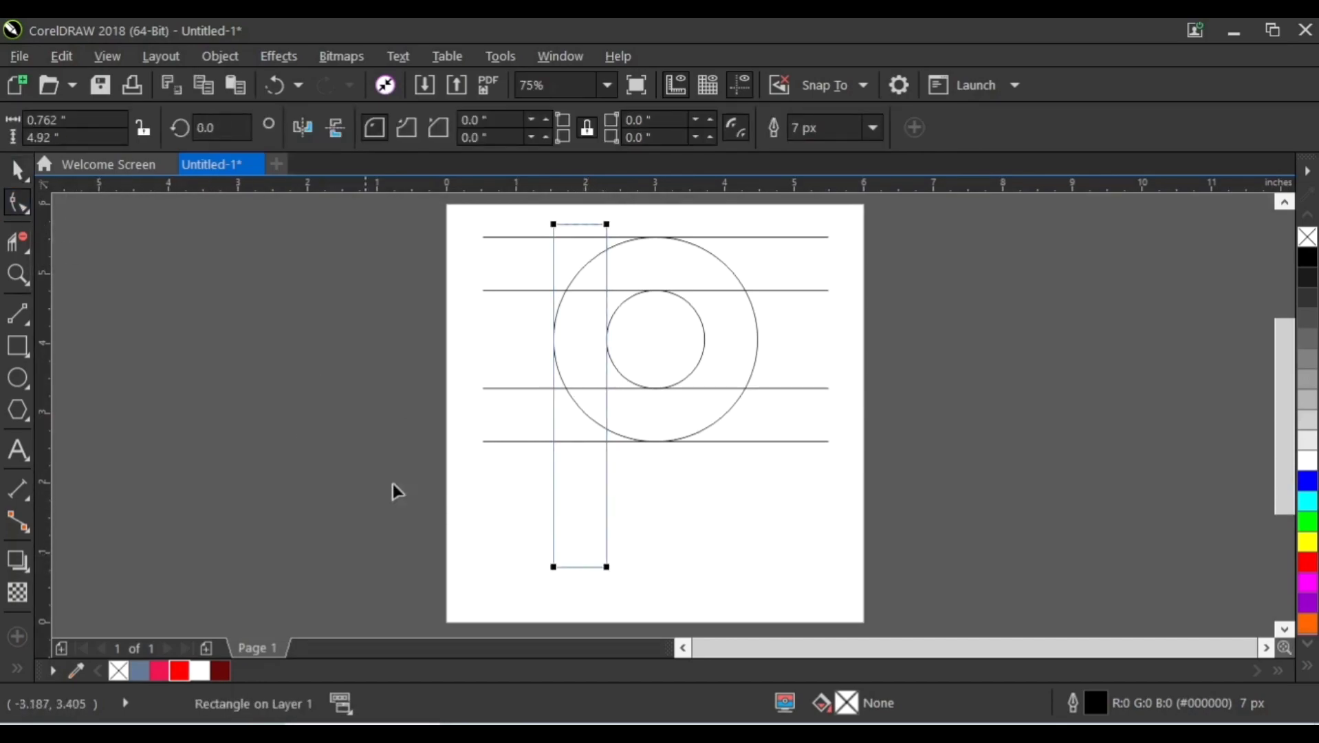
left_click_drag(607, 568, 581, 550)
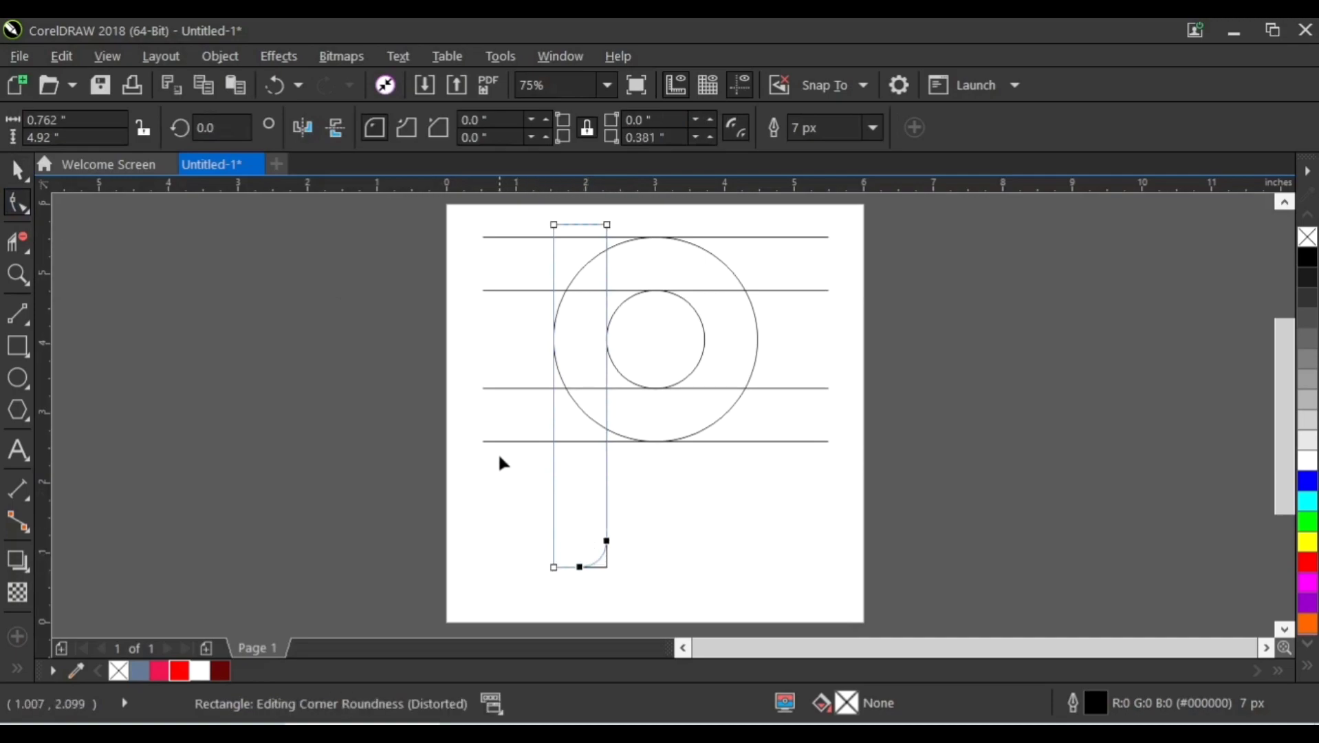
left_click(19, 170)
left_click(574, 278)
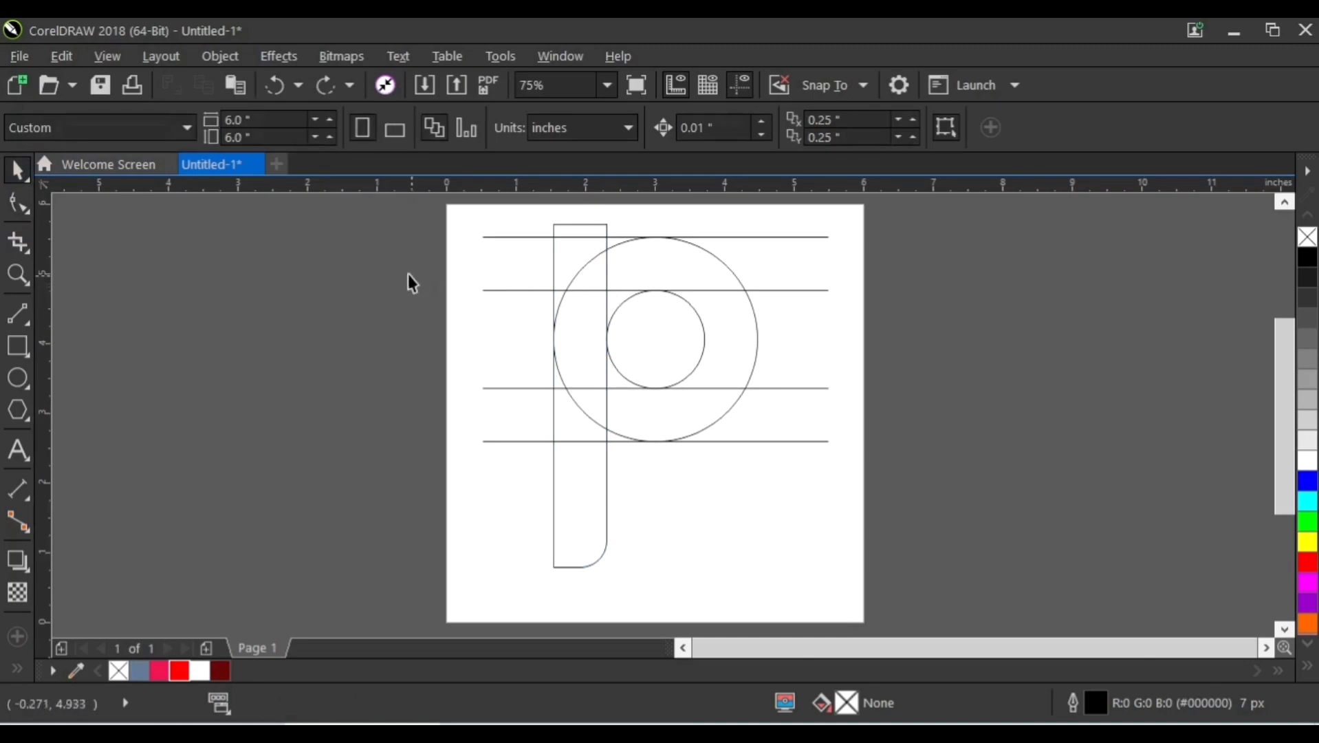
- With Virtual Segment Delete, remove the left arcs of both circles and the overlapping segments inside the stem and bowl of the P
left_click(18, 243)
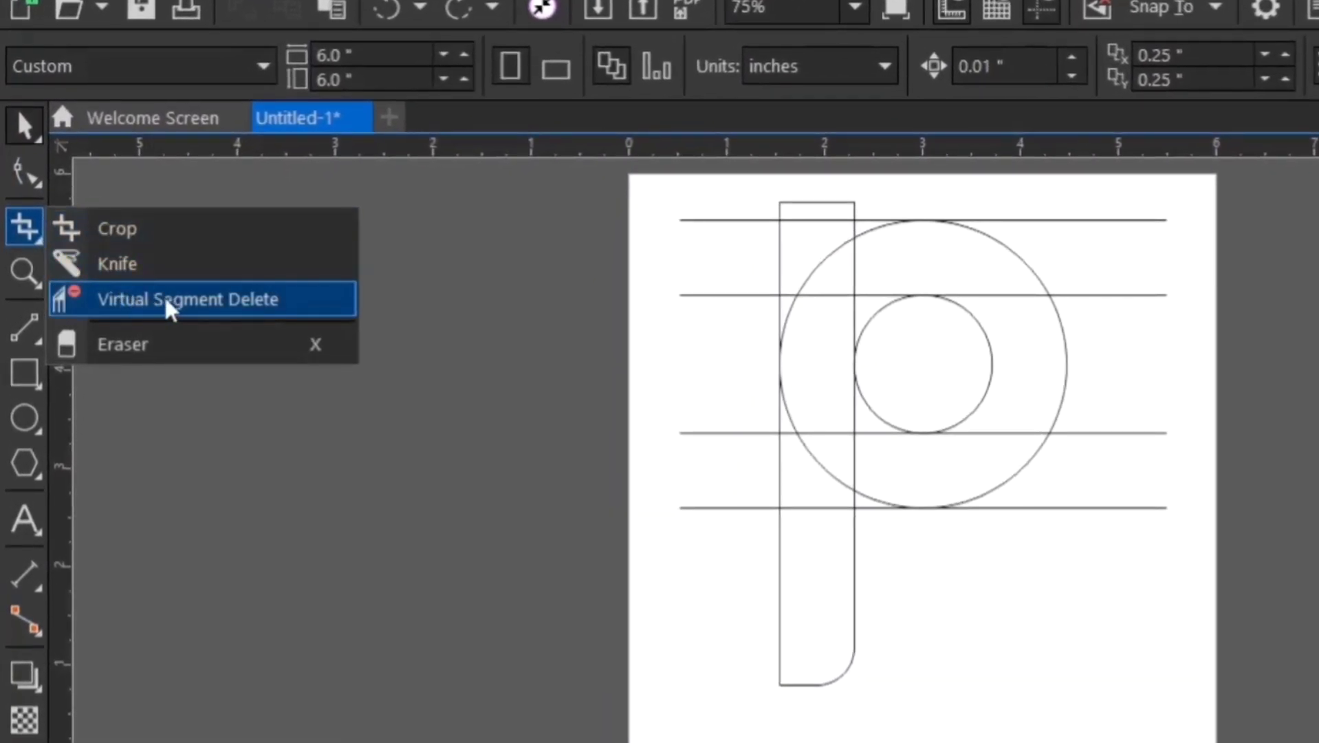
left_click(162, 298)
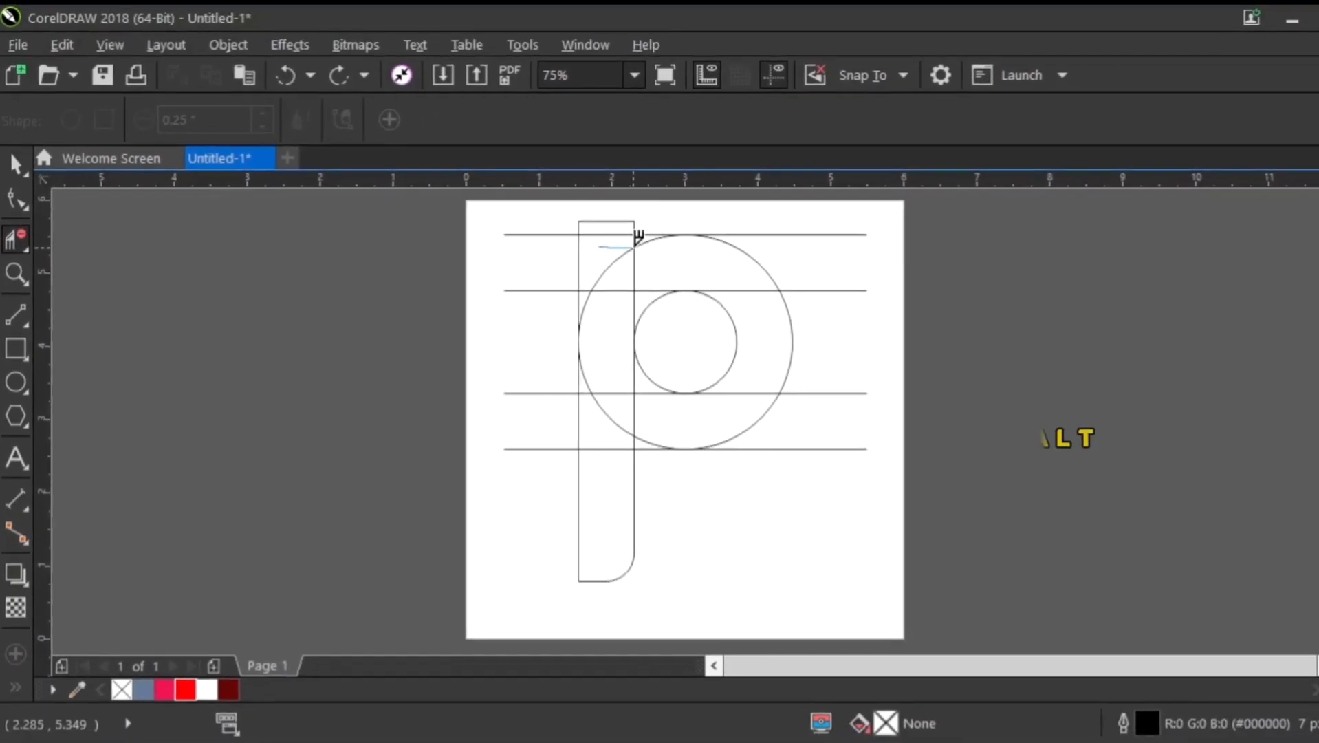
left_click(694, 265)
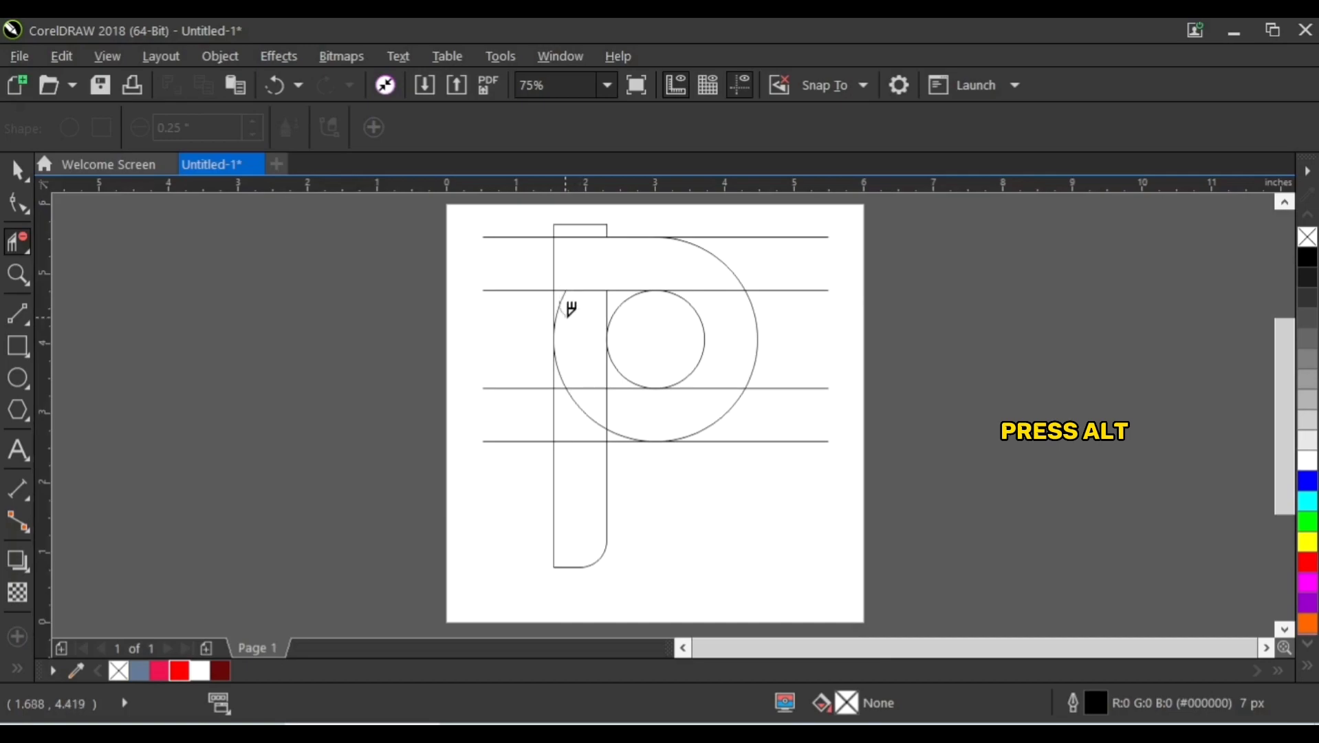
left_click_drag(571, 385, 575, 441)
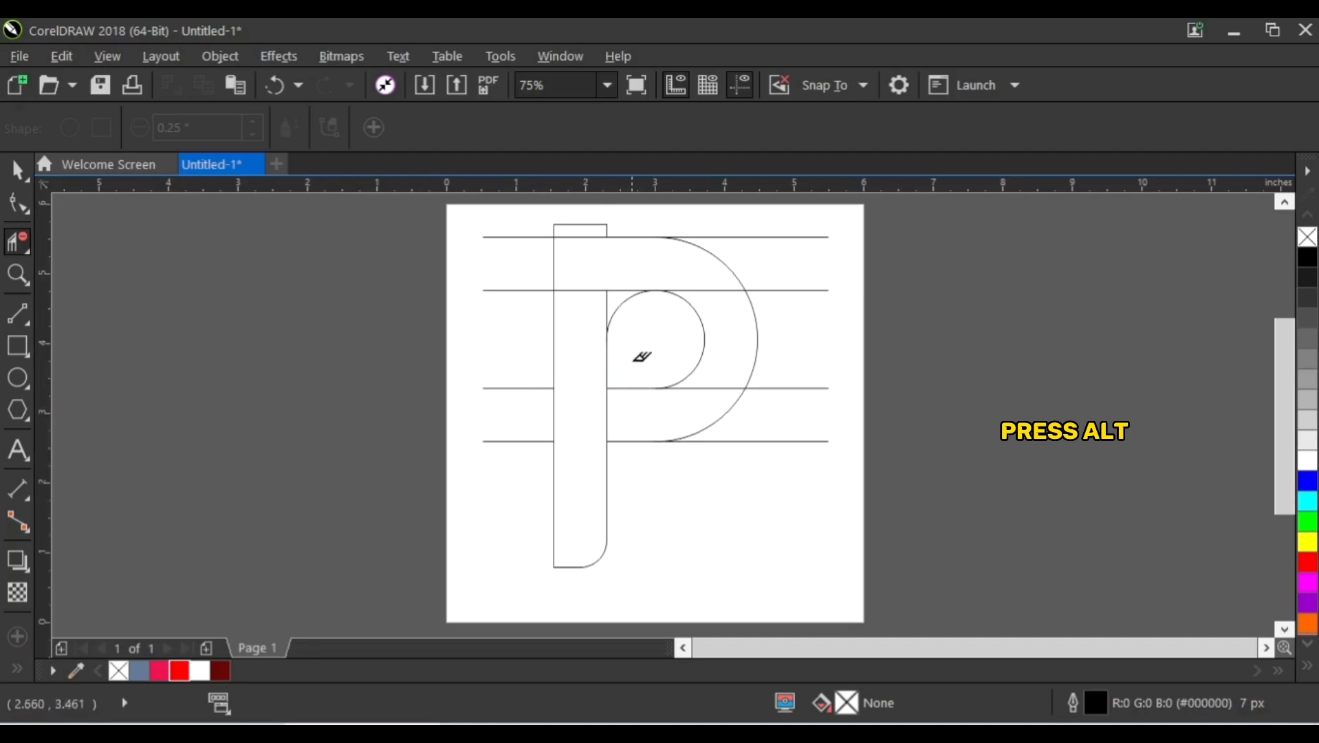
left_click_drag(630, 323, 600, 297)
left_click_drag(693, 270, 690, 270)
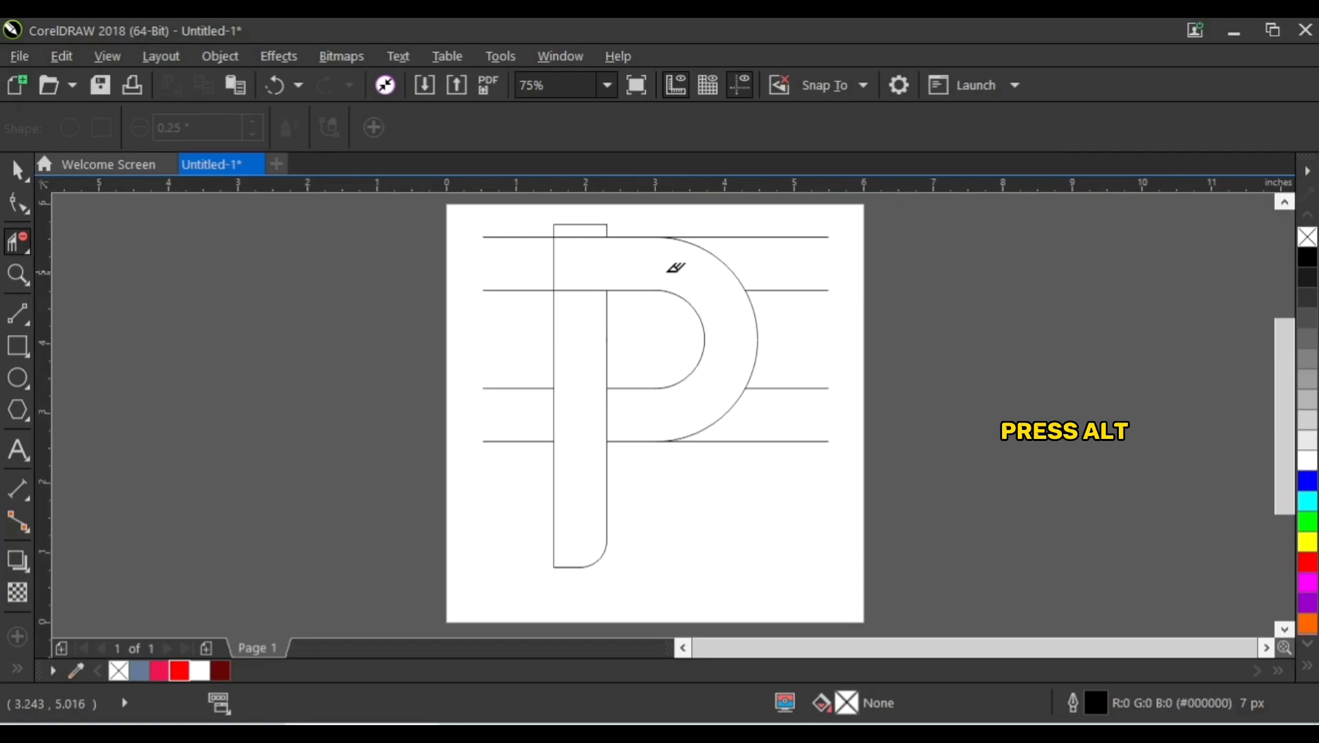
- Delete the line ends projecting beyond the P on both sides and the rectangle's part above the uppermost line
left_click_drag(526, 467, 526, 470)
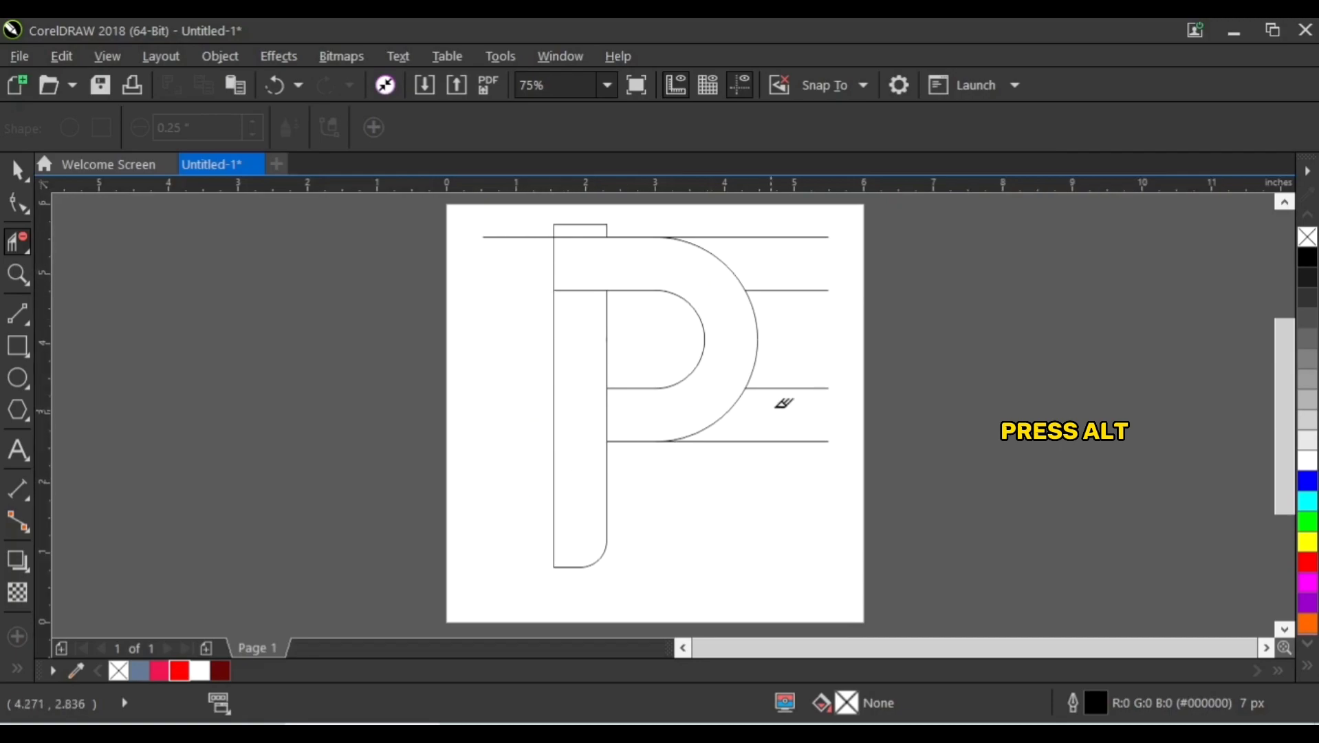
left_click_drag(794, 414, 798, 450)
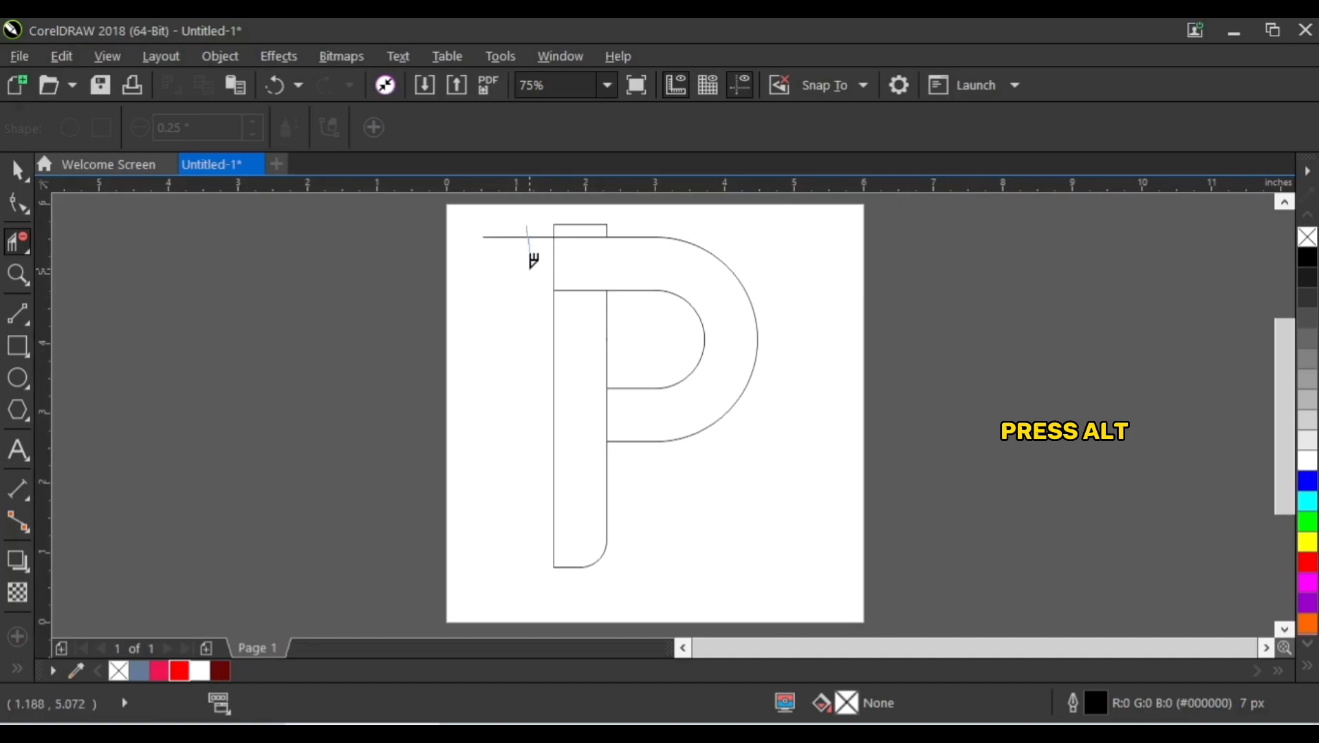
left_click_drag(572, 222, 631, 221)
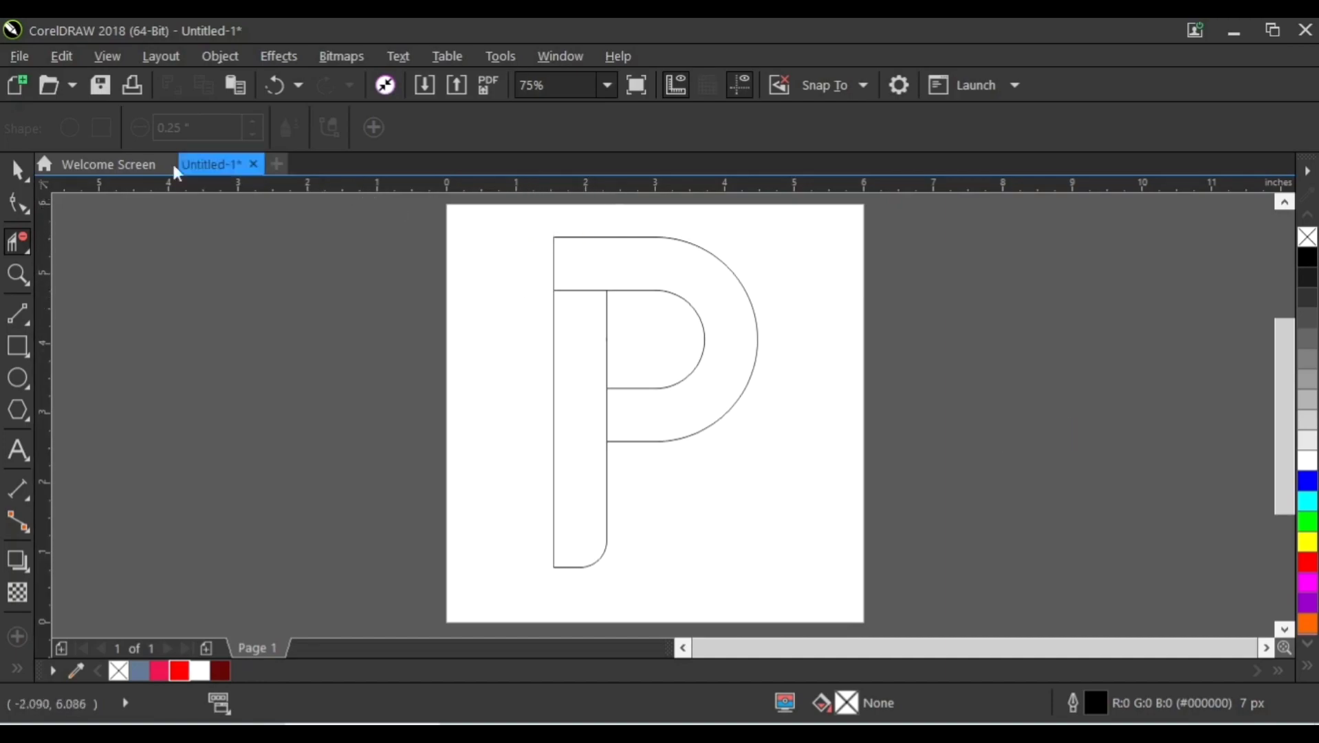
left_click(17, 169)
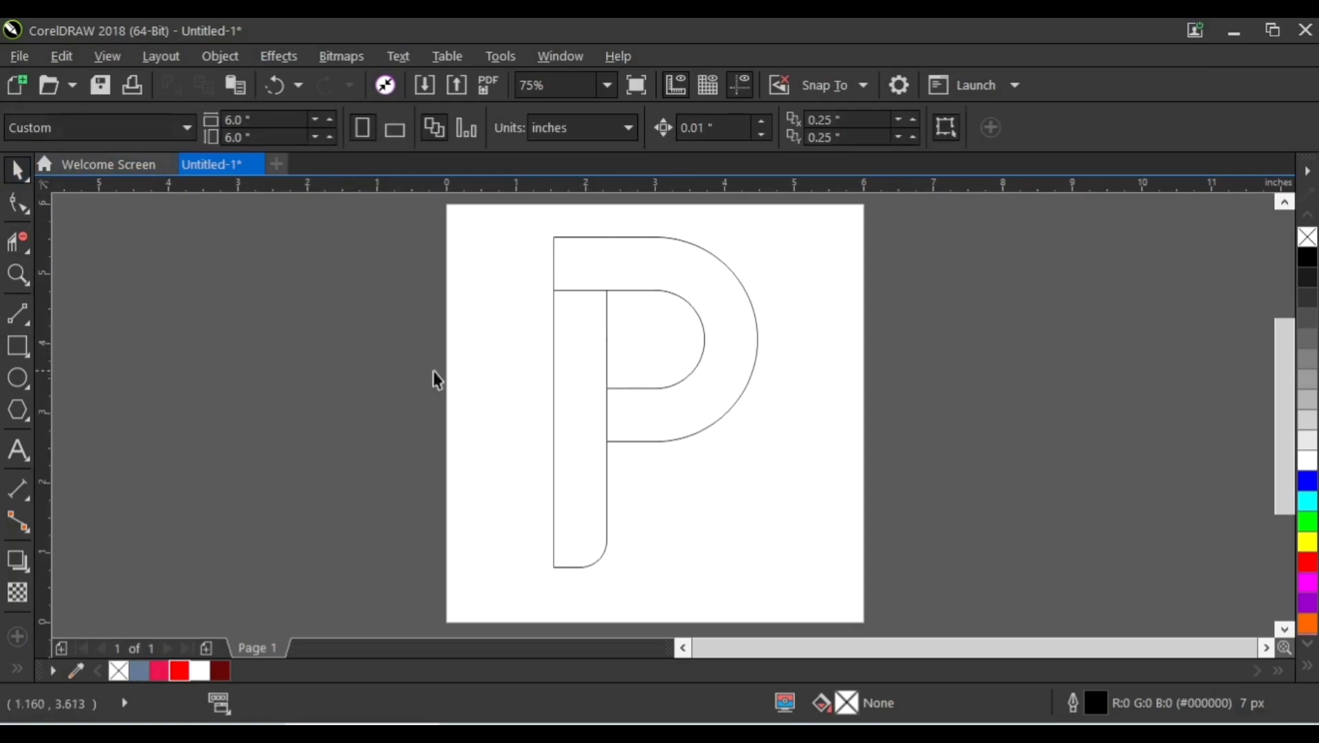
- Draw a circle about 1.52 in wide centred on the P's upper-left corner, reaching to the stem's width
left_click(21, 377)
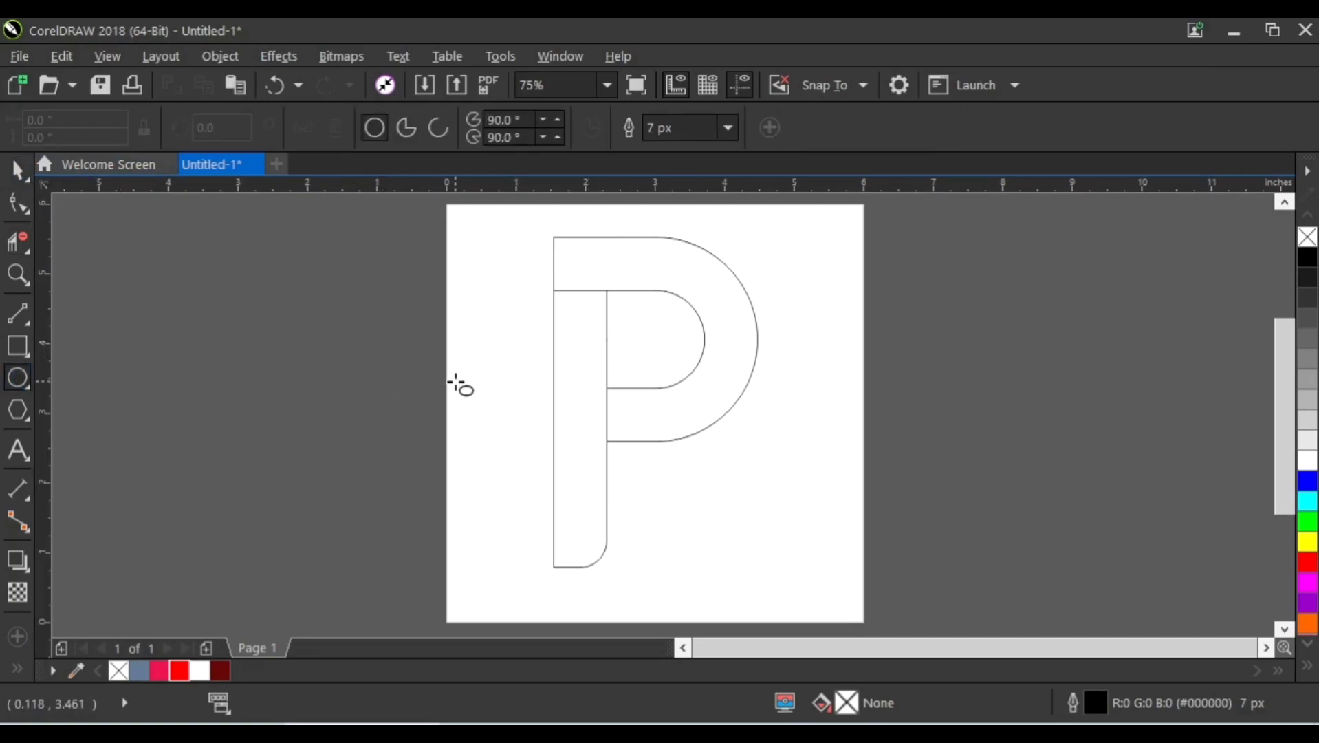
left_click_drag(555, 236, 605, 291)
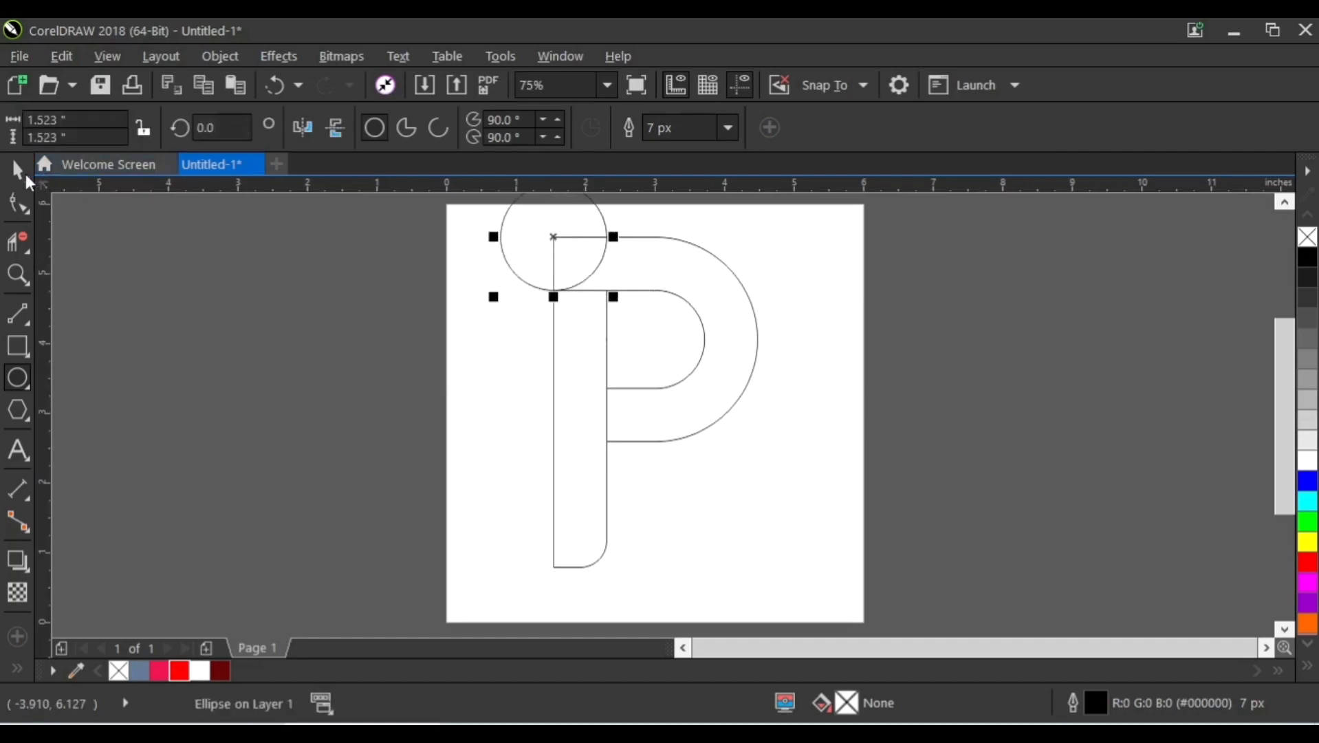
left_click(18, 170)
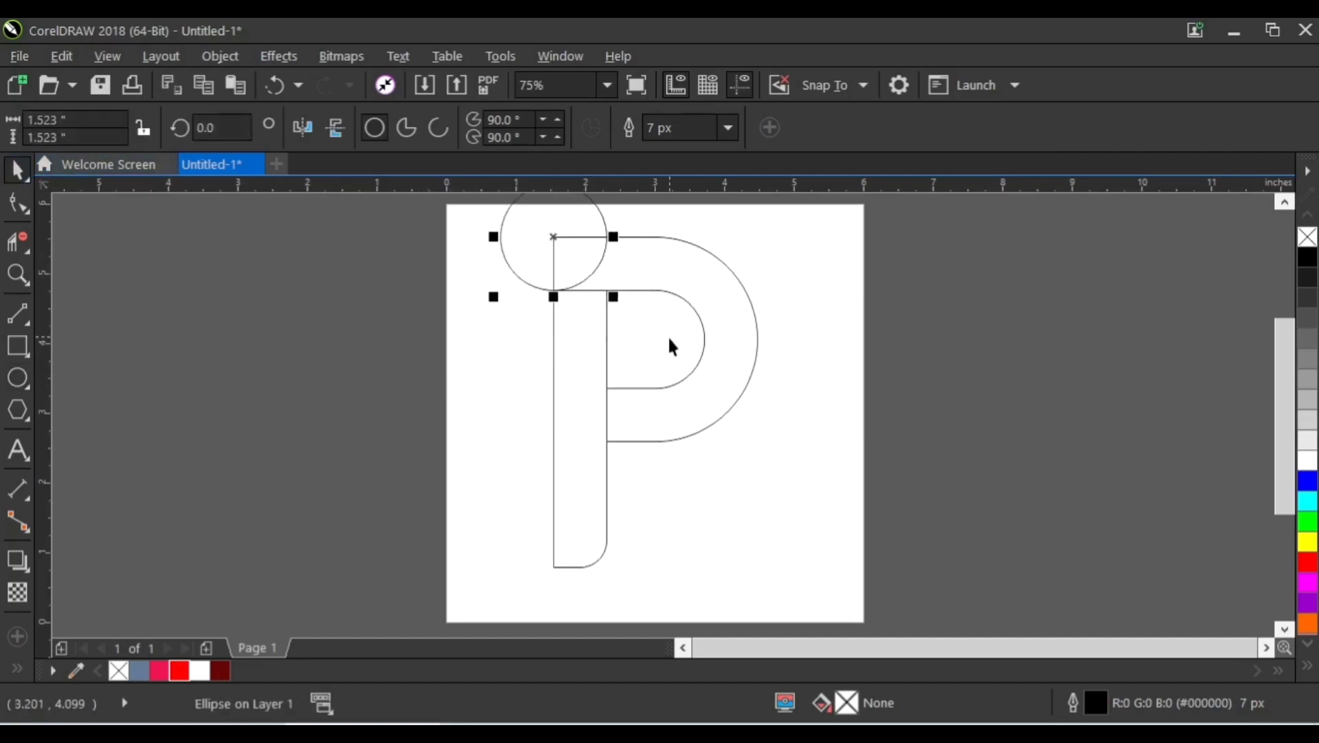
- Group all the objects to center them on the page, then ungroup them and select the small circle
key("ctrl+a")
key("ctrl+g")
key("p")
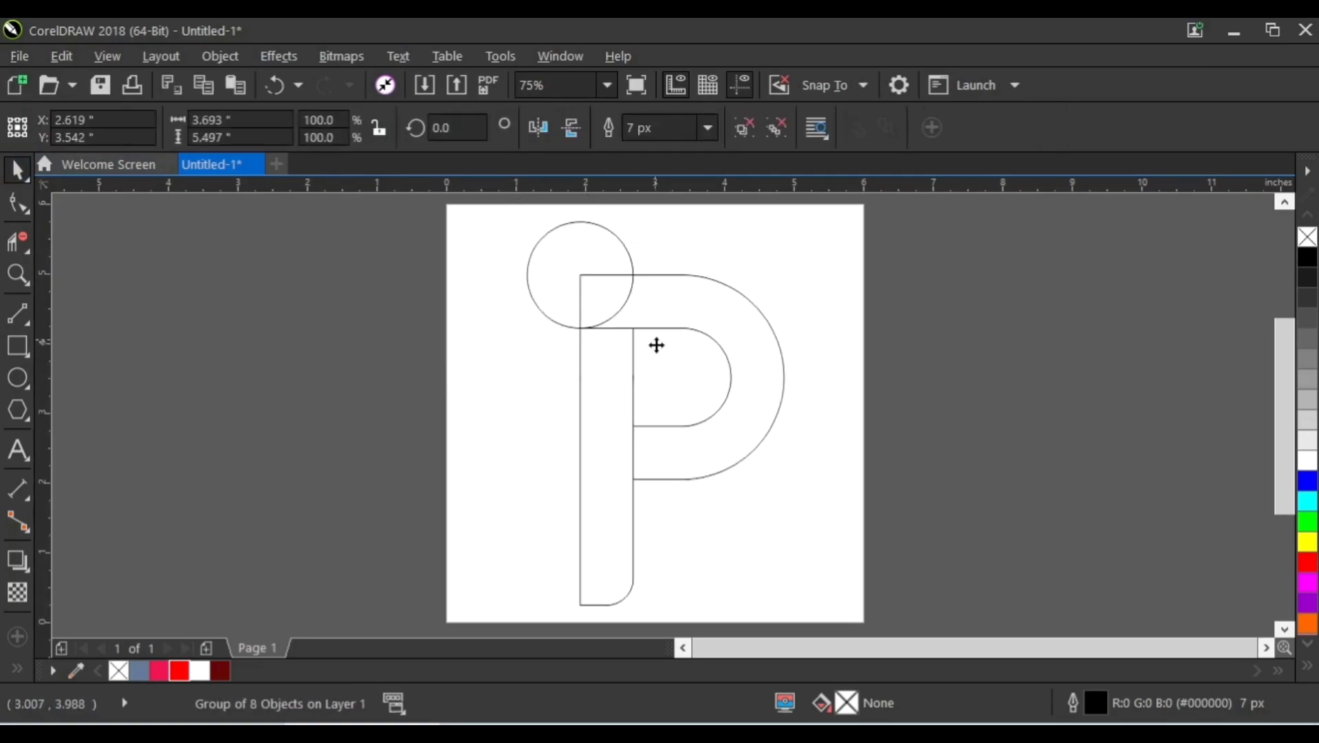
left_click(421, 306)
left_click(614, 270)
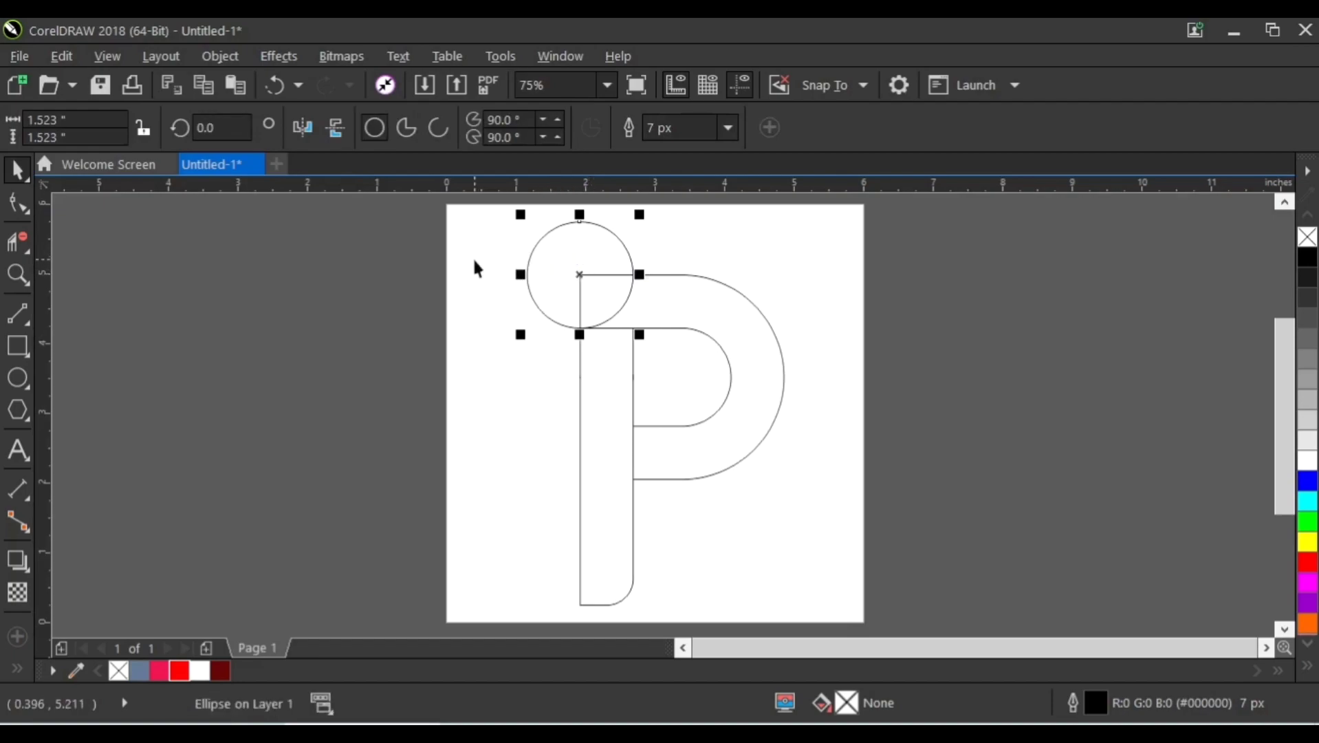
- Make a half-size copy of the circle, 0.762 in wide, and place it centred in the larger circle's upper half, touching the P's uppermost line
left_click_drag(639, 337, 581, 276)
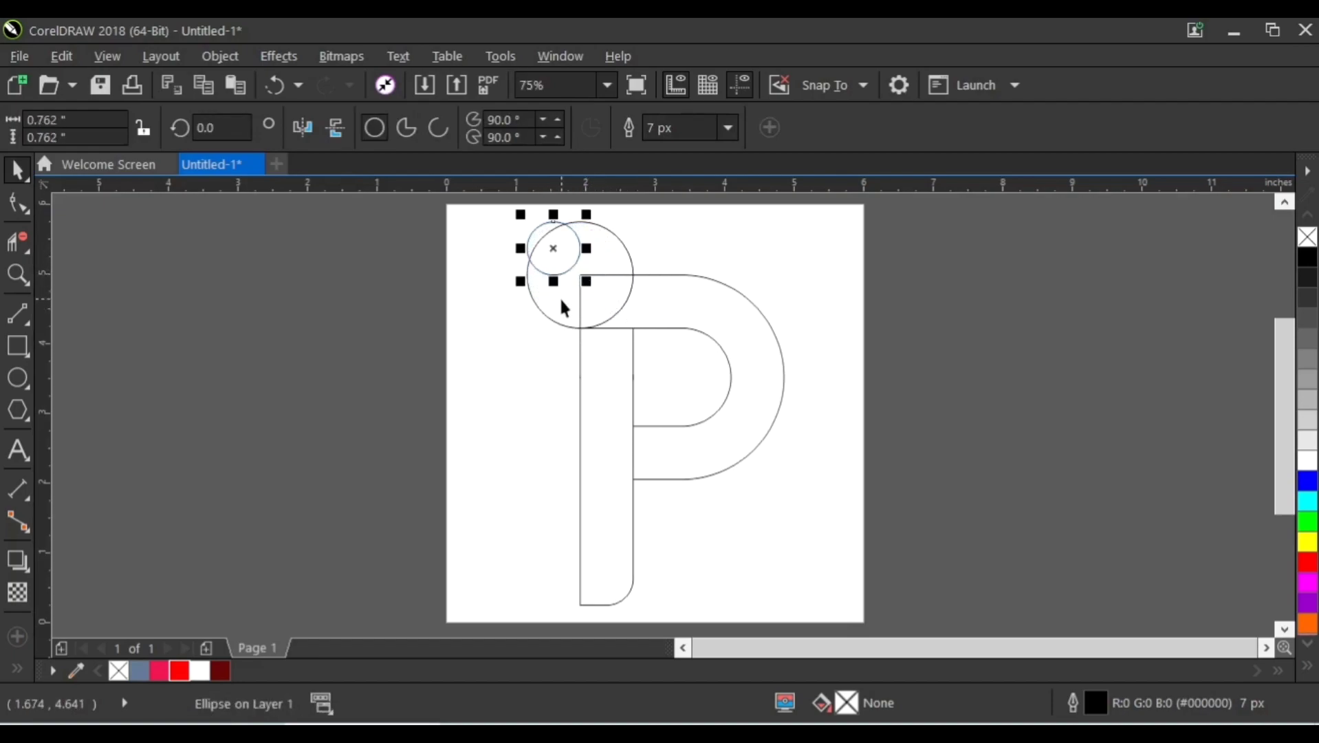
left_click(485, 320)
scroll(573, 272, "up", 7)
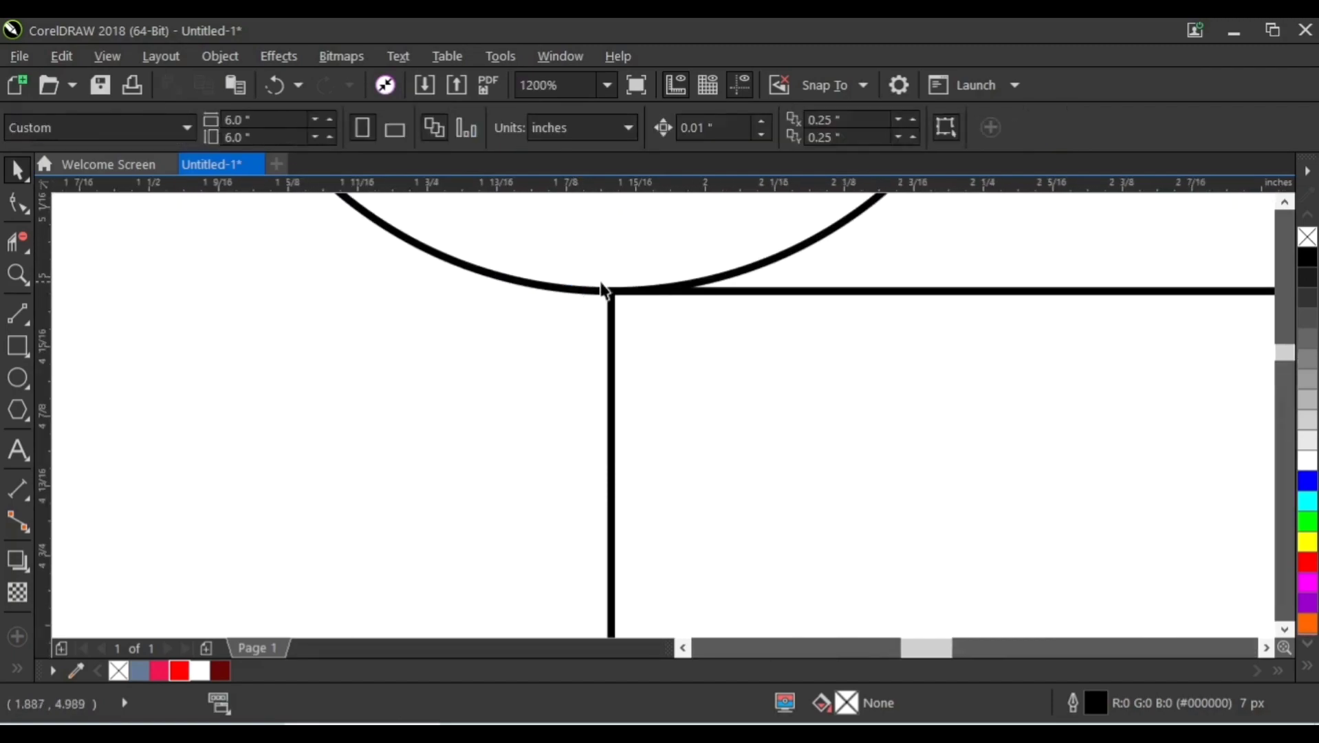
scroll(601, 293, "down", 7)
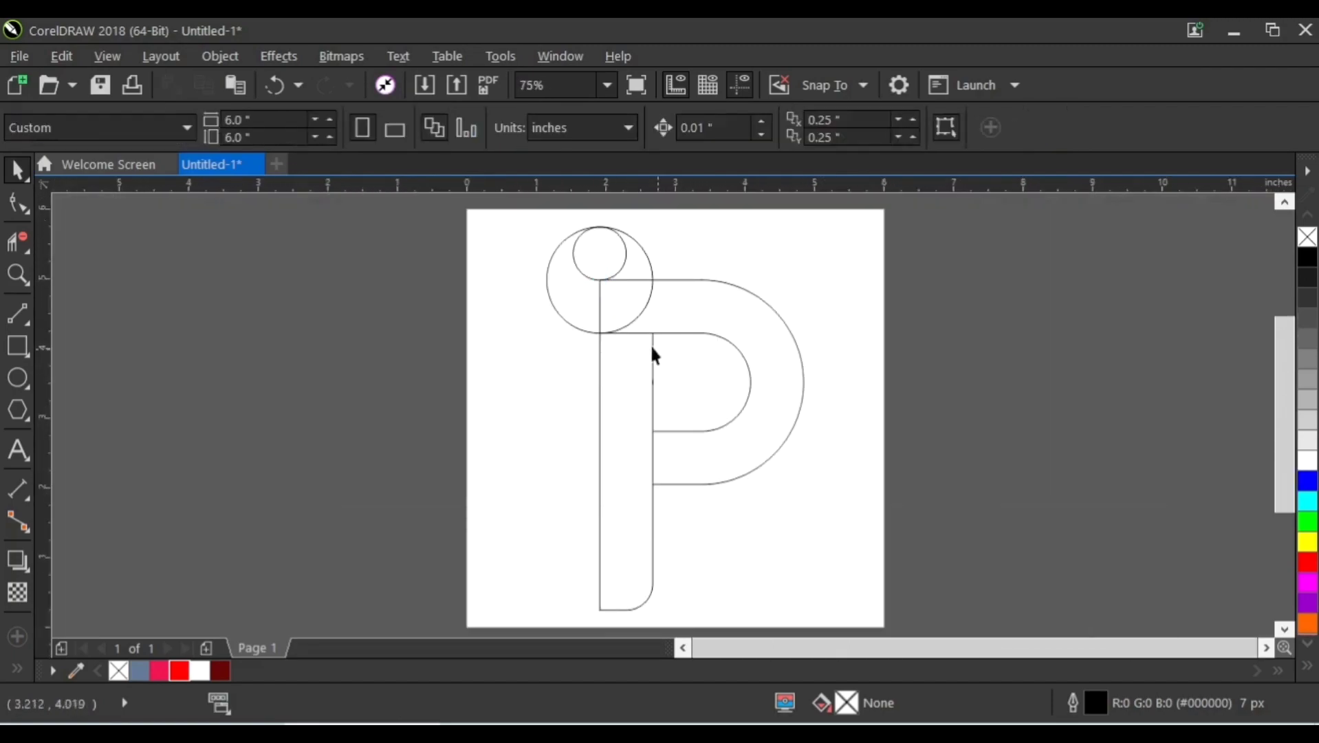
- With Virtual Segment Delete, remove the vertical line inside the larger circle and the right arcs of both circles to leave a hook
left_click(22, 236)
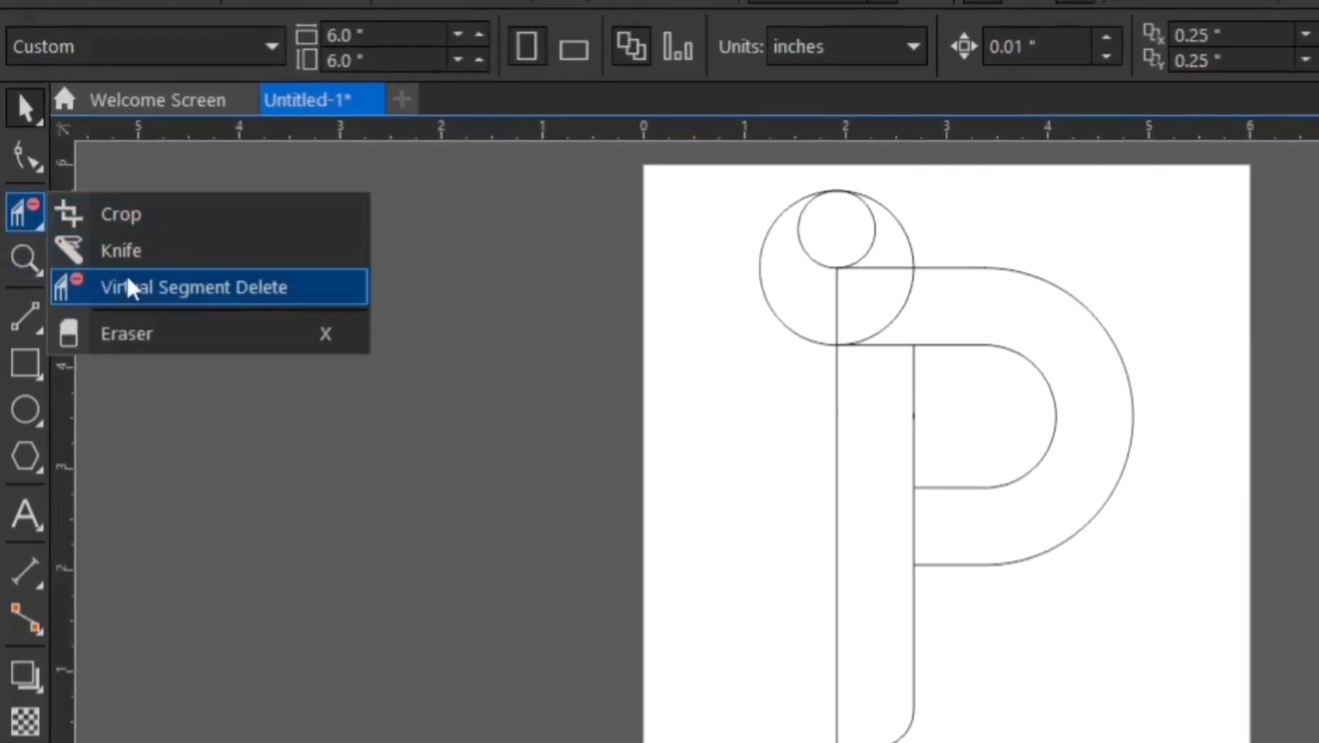
left_click(184, 287)
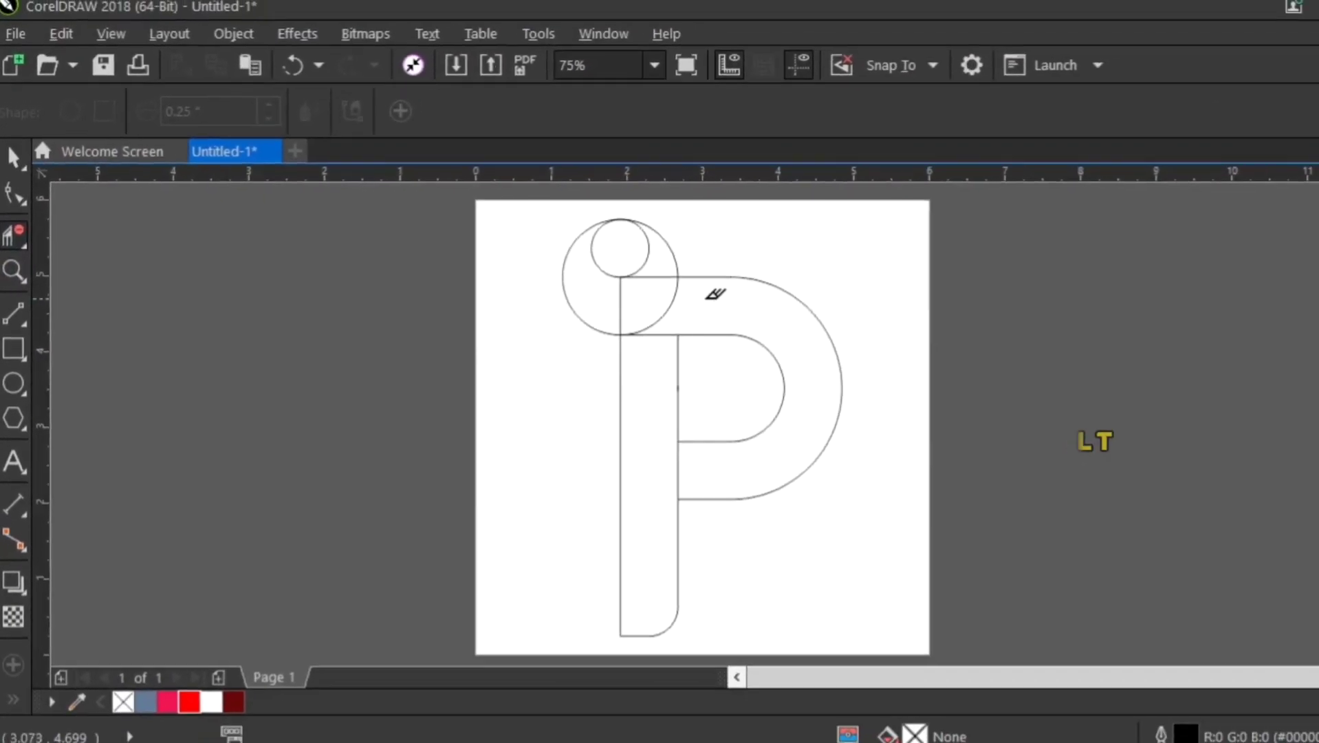
left_click(614, 282)
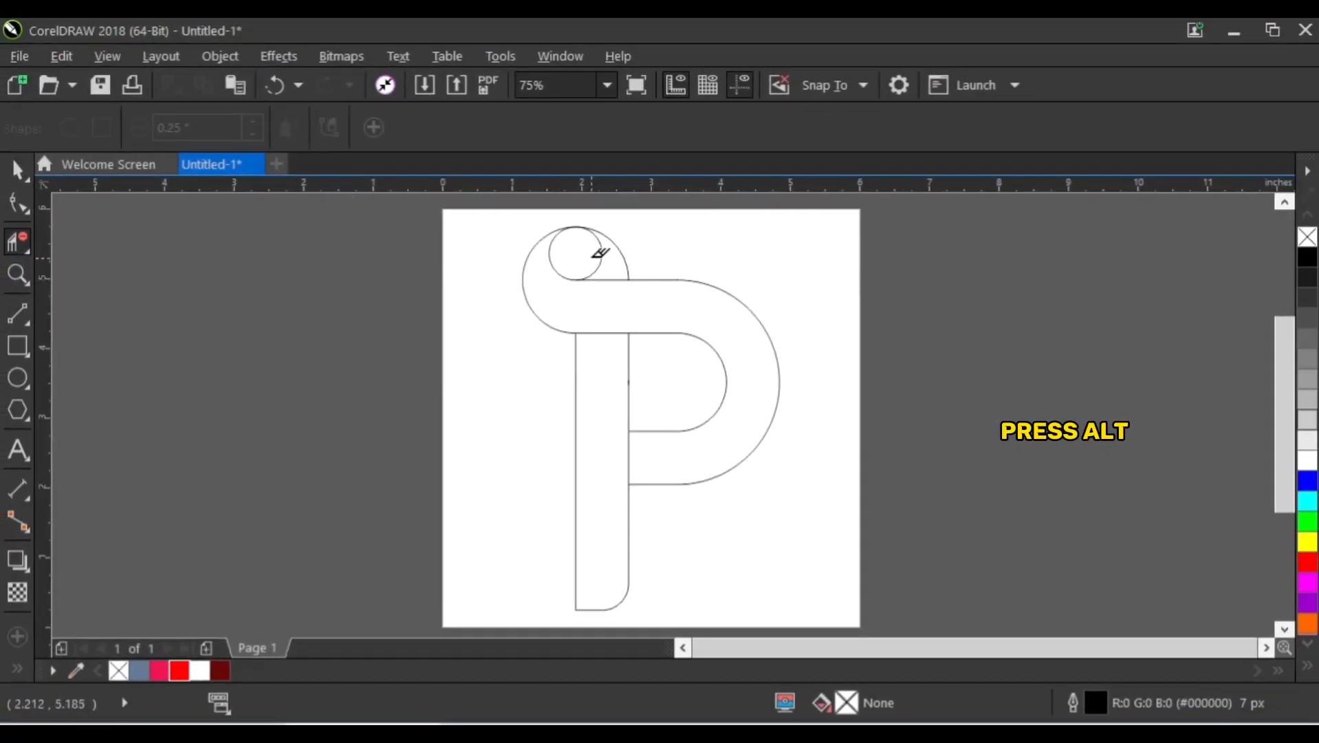
left_click_drag(588, 249, 604, 218)
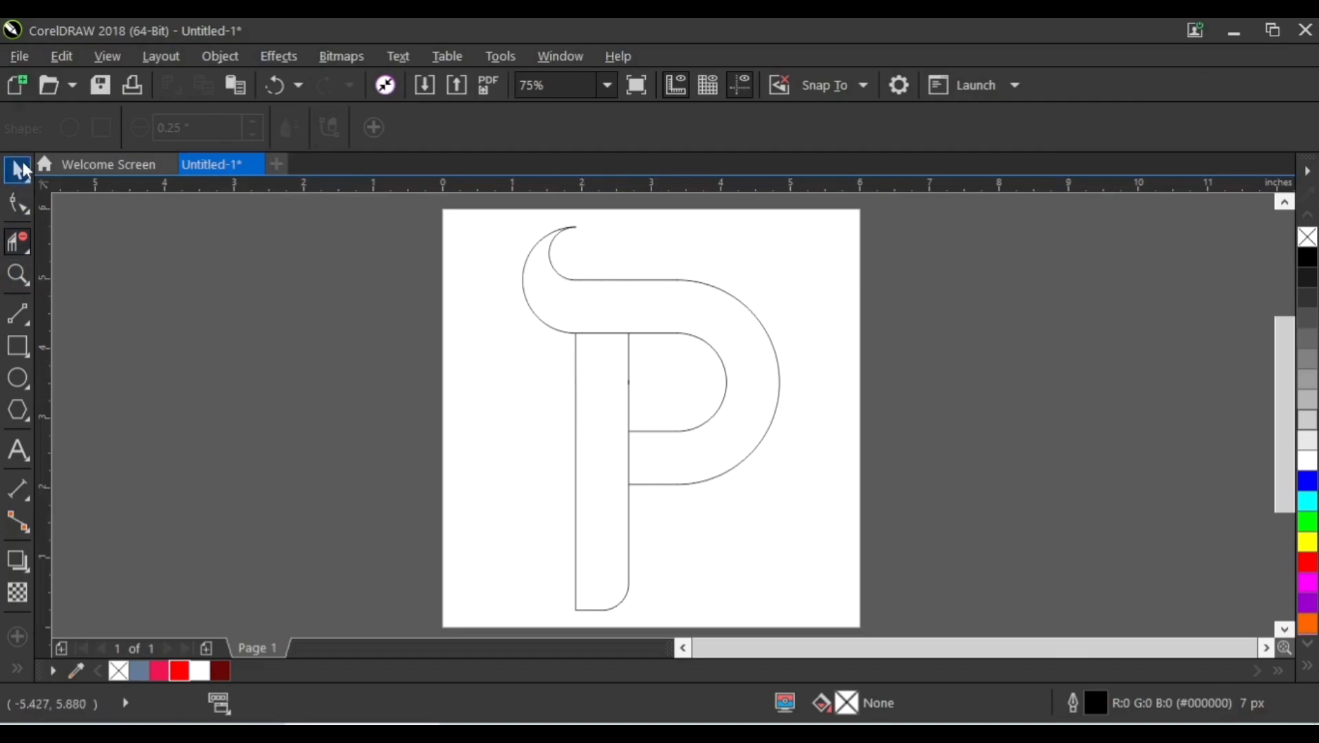
left_click(21, 169)
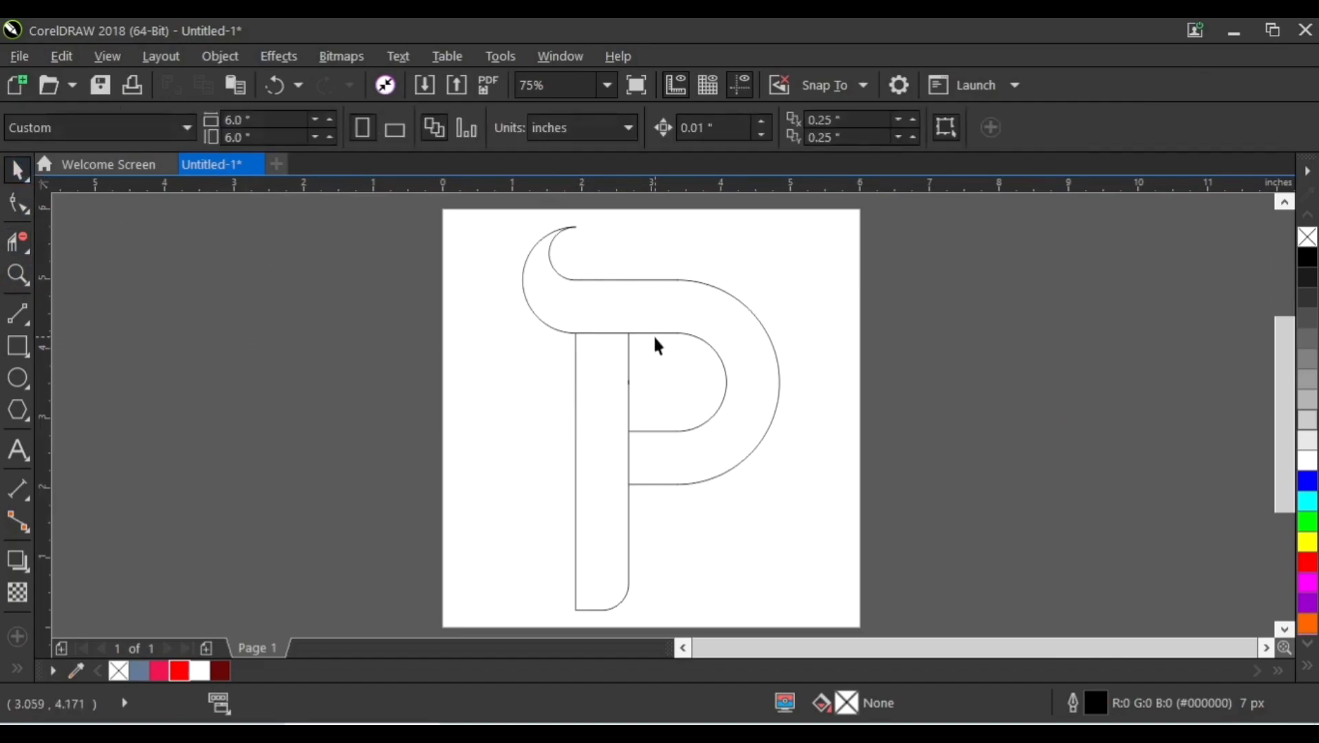
- With the Pen tool, draw a straight line from the bowl's lower inner edge to its outer right edge, about 1.59 in wide and 0.62 in high
left_click(26, 322)
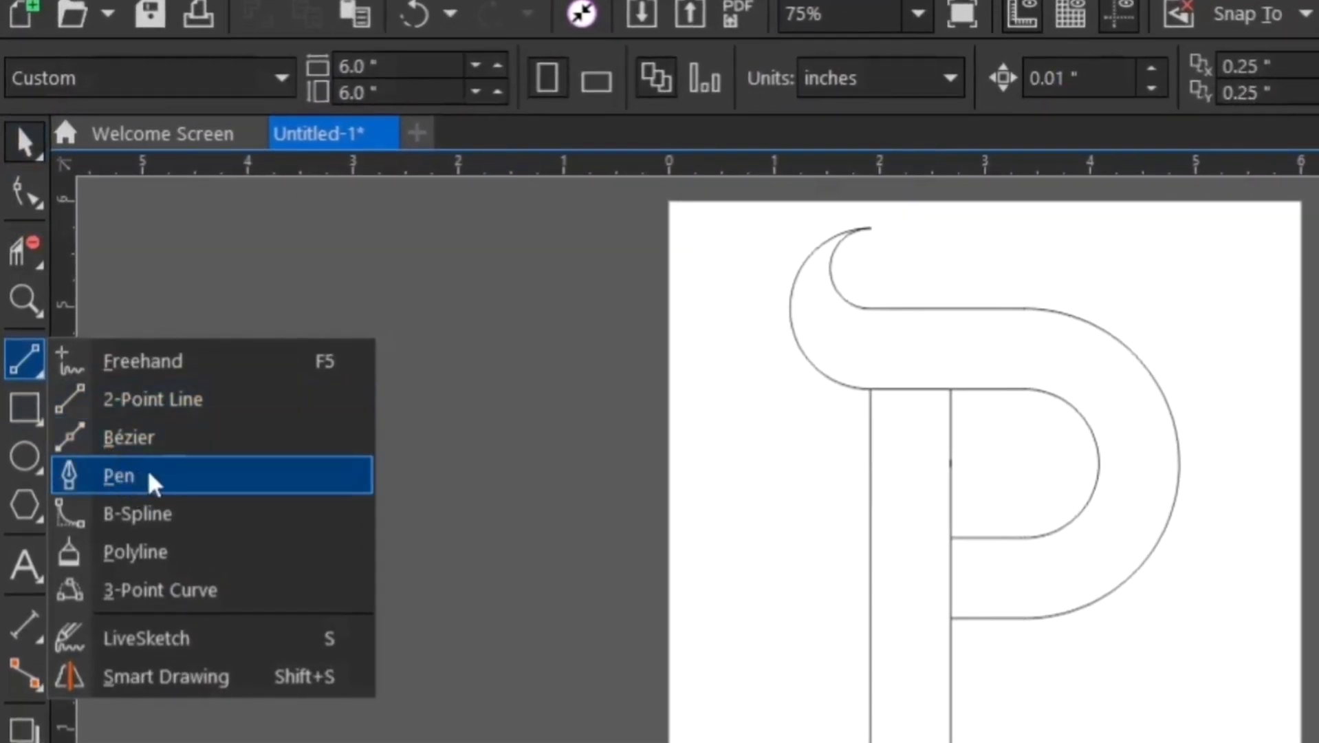
left_click(148, 478)
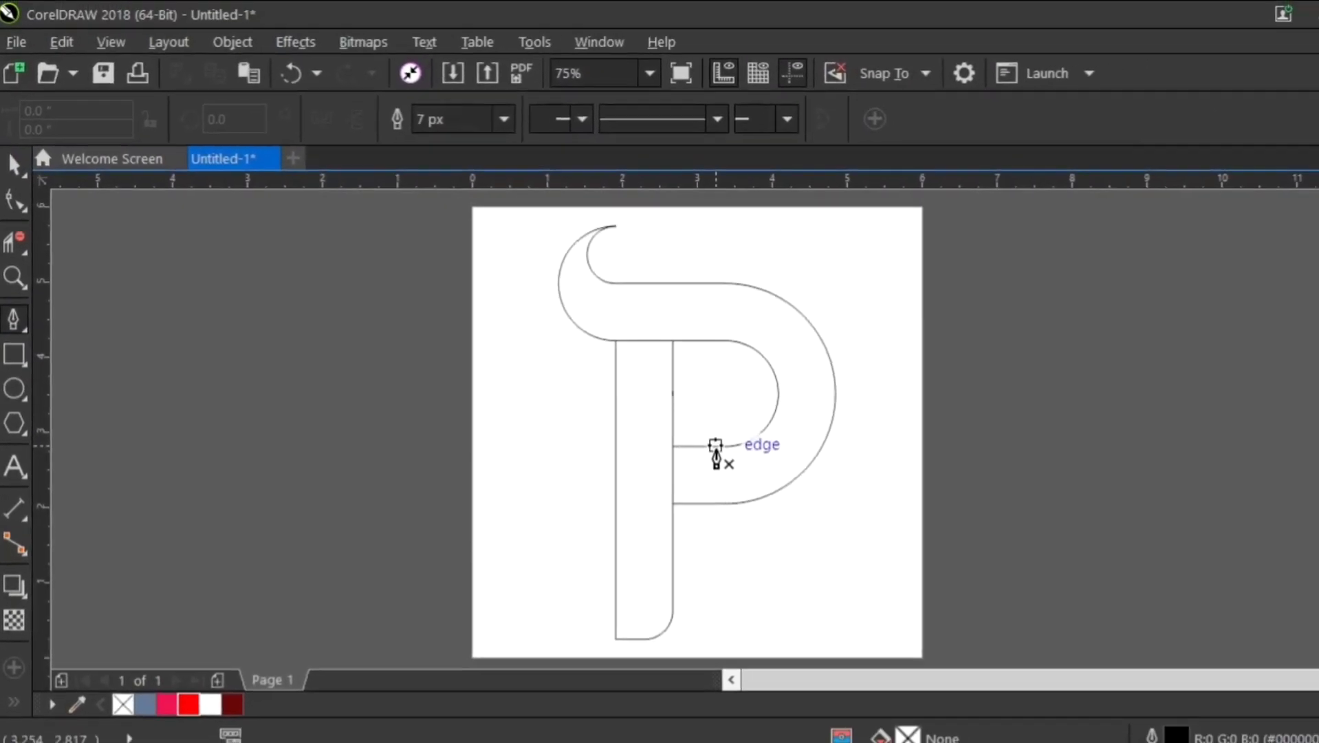
double_click(715, 445)
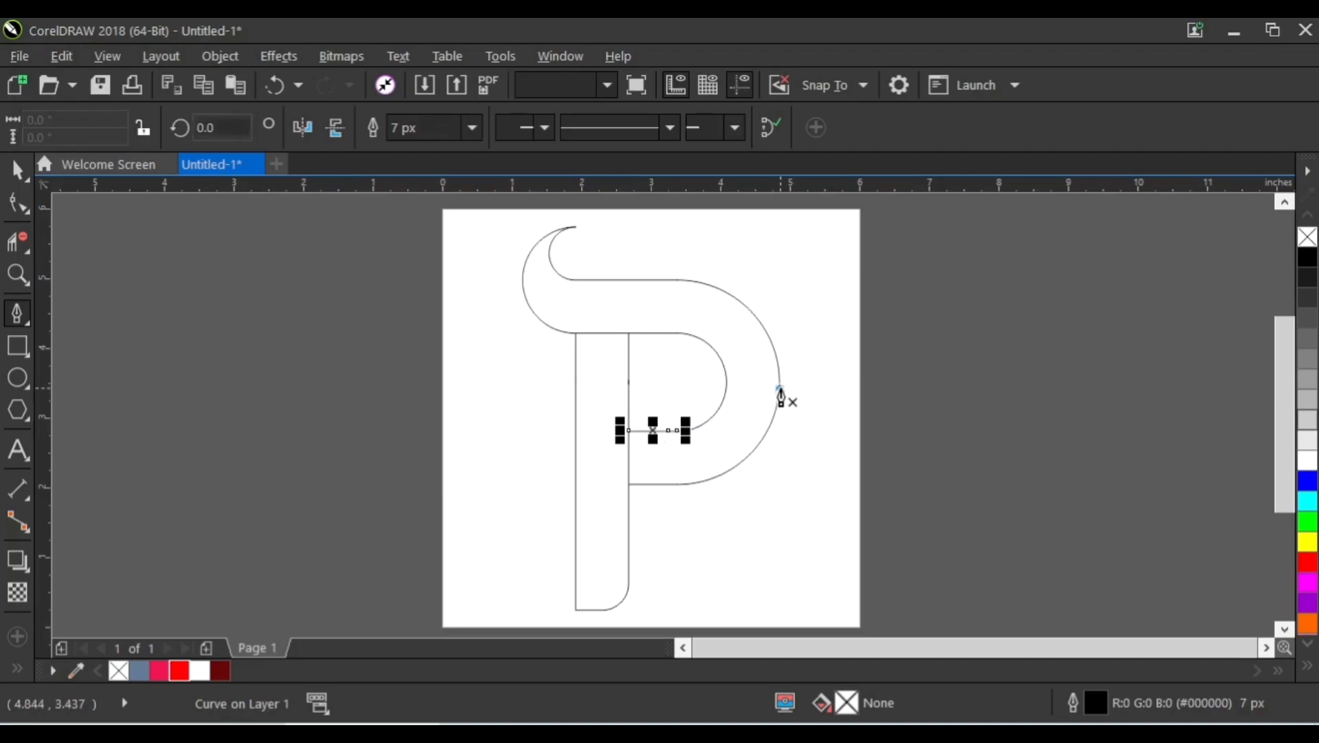
left_click(779, 388)
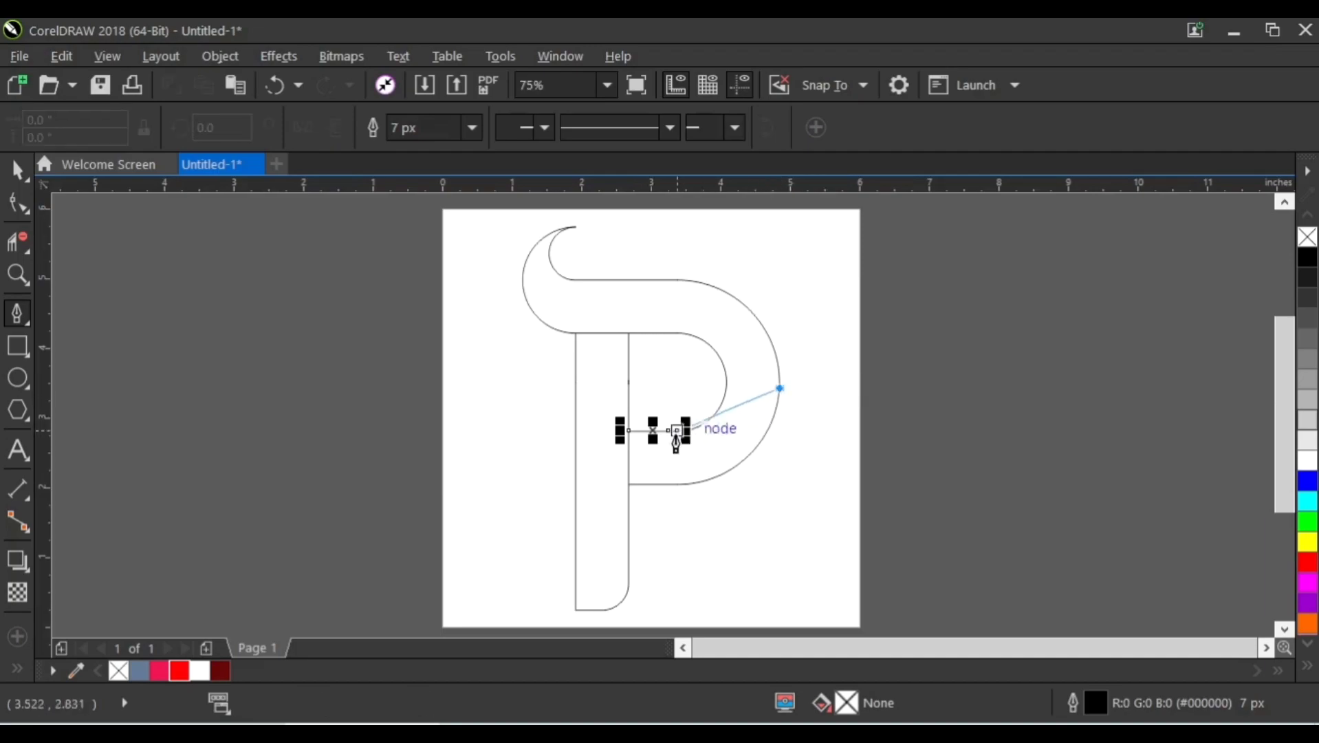
double_click(668, 430)
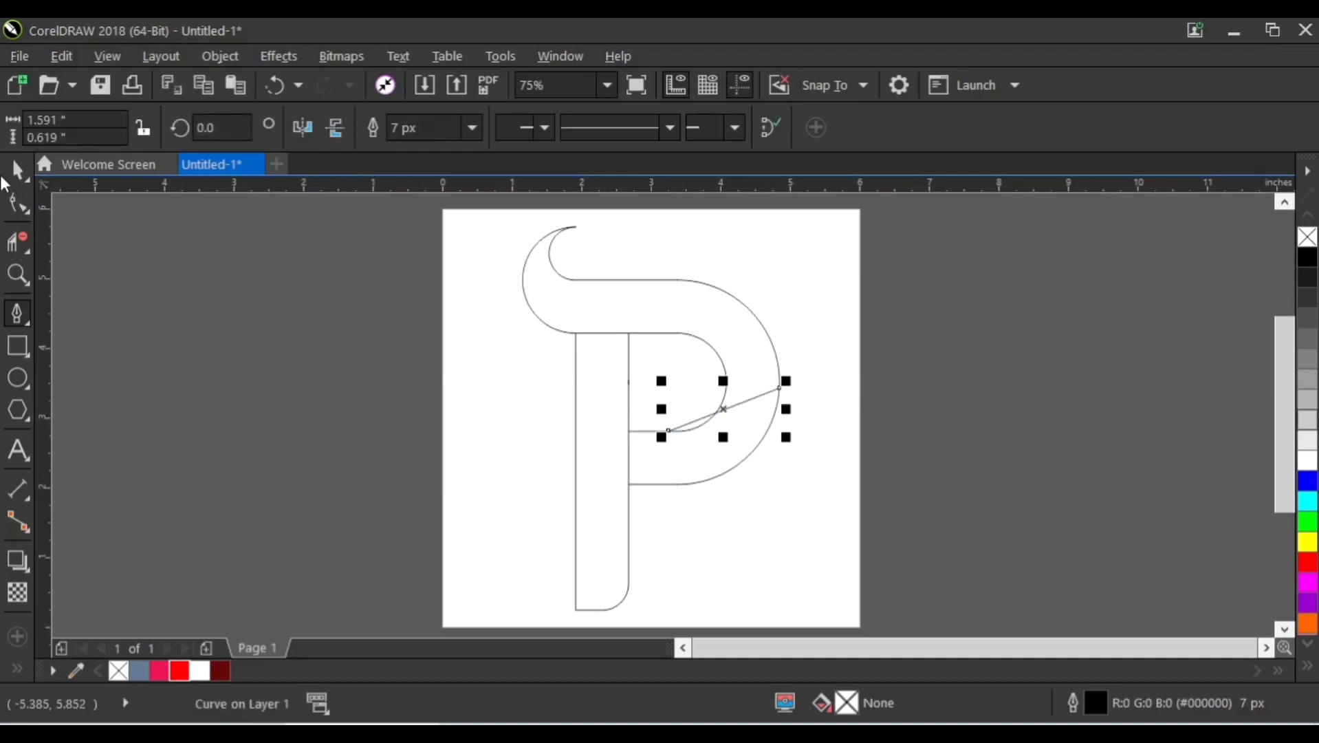
left_click(16, 172)
left_click(198, 273)
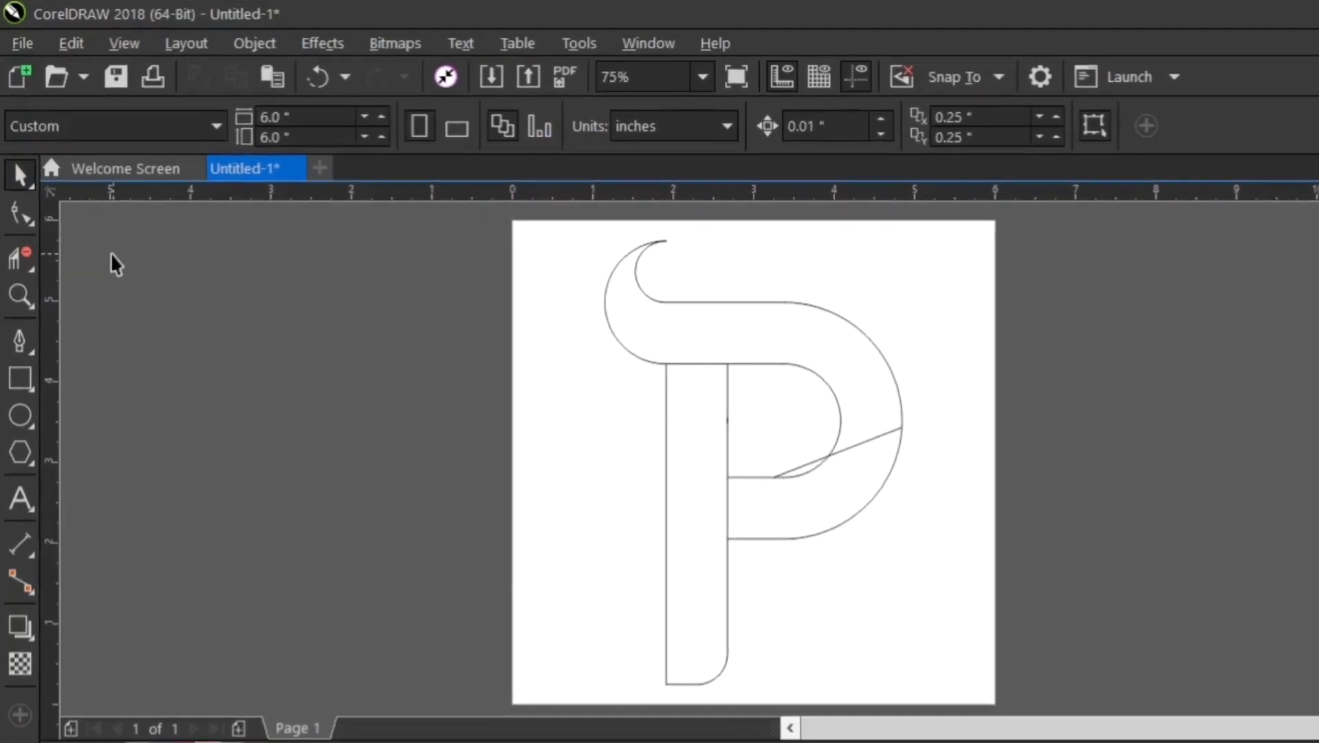
- Convert the diagonal line across the bowl to a curve and bend it downward just below the bowl's inner edge
left_click(26, 211)
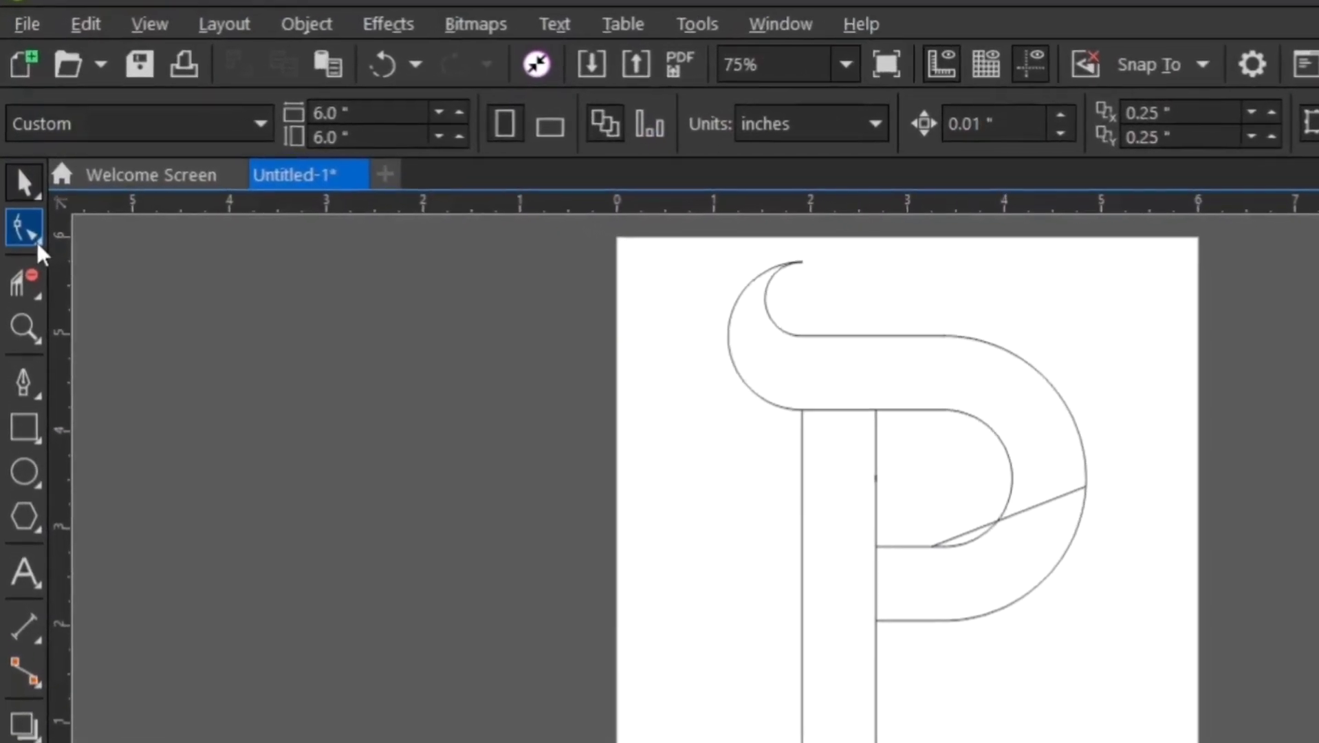
left_click(104, 246)
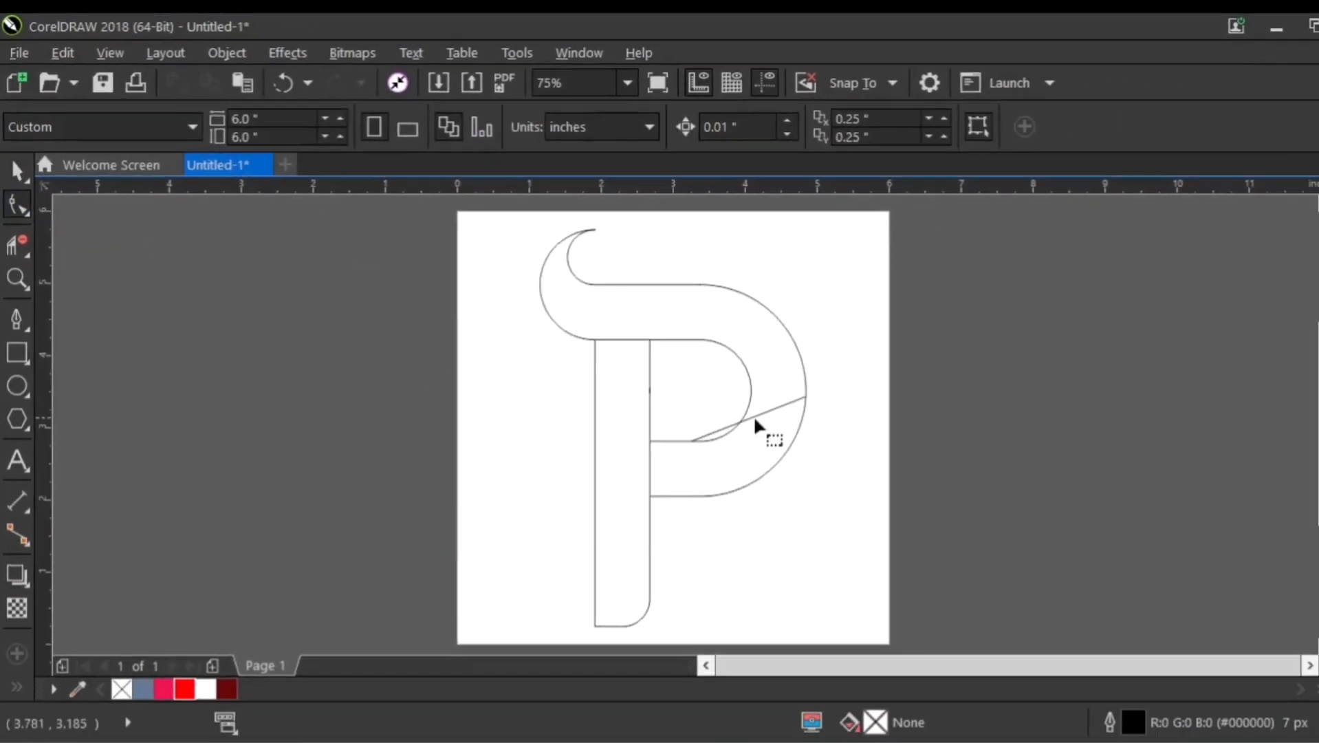
left_click(755, 416)
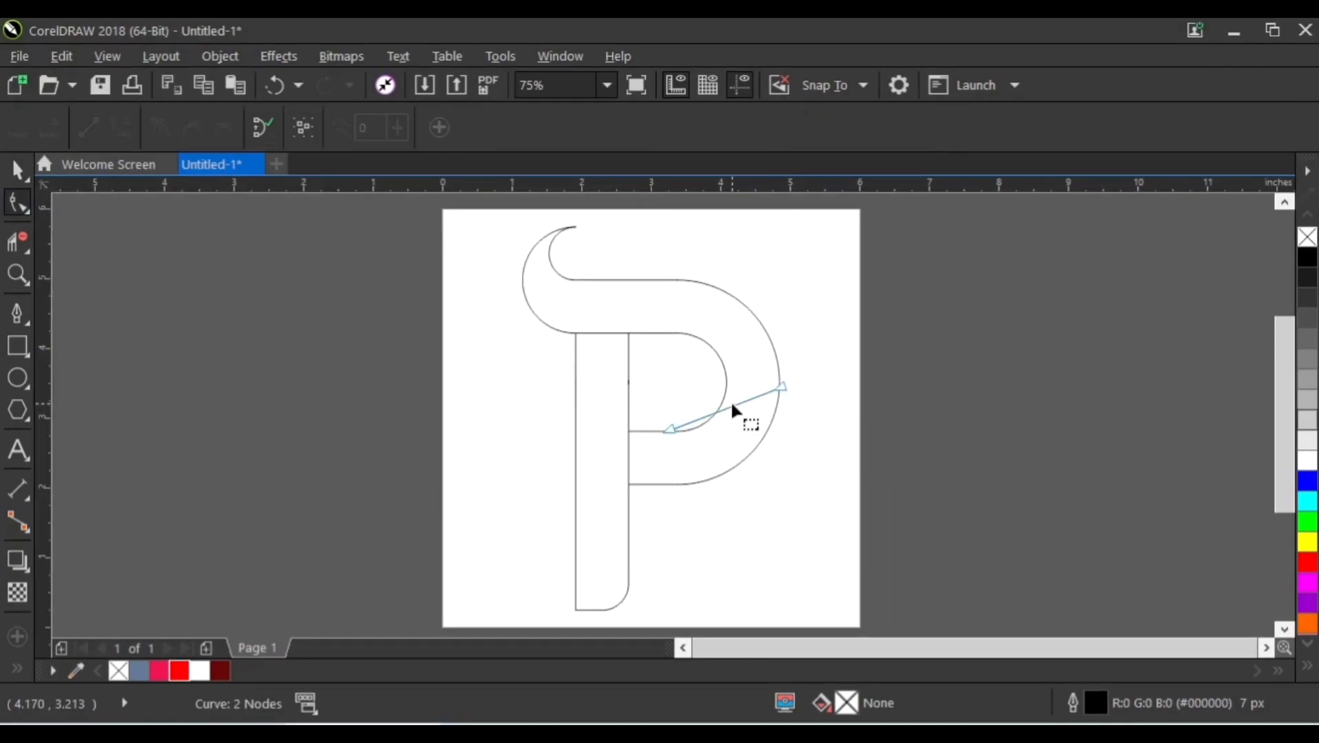
right_click(755, 413)
left_click(759, 423)
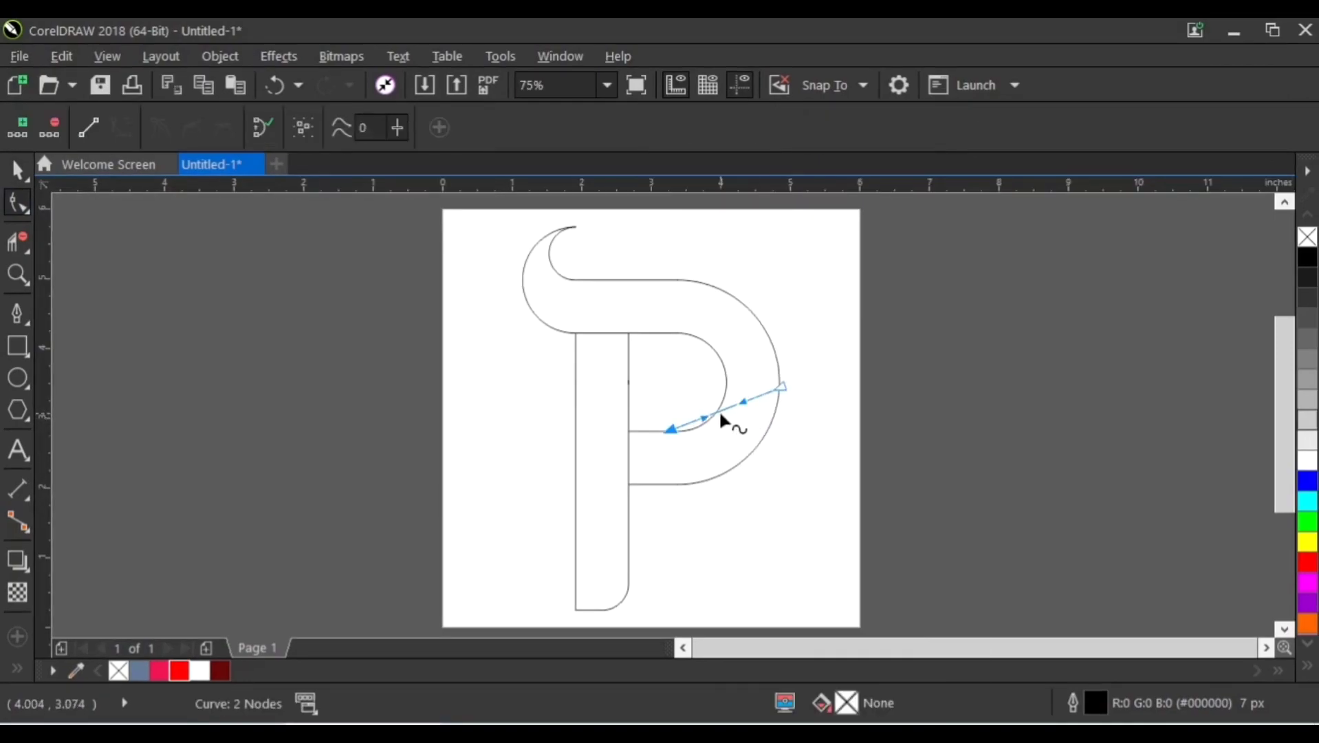
left_click_drag(720, 415, 731, 427)
left_click(17, 169)
left_click(418, 362)
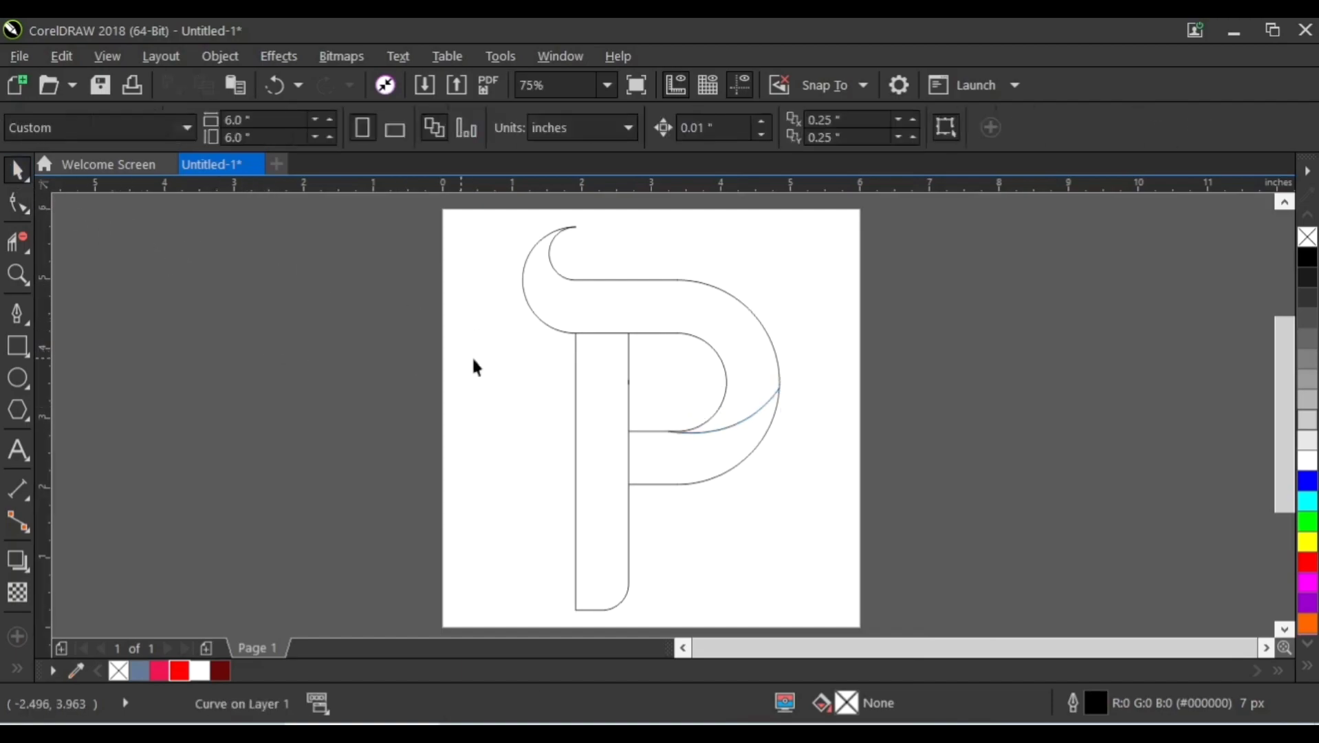
- Smart Fill the hooked upper band, the stem and the bowl's lower part with blue-grey and a 2 px pink outline
scroll(687, 430, "up", 3)
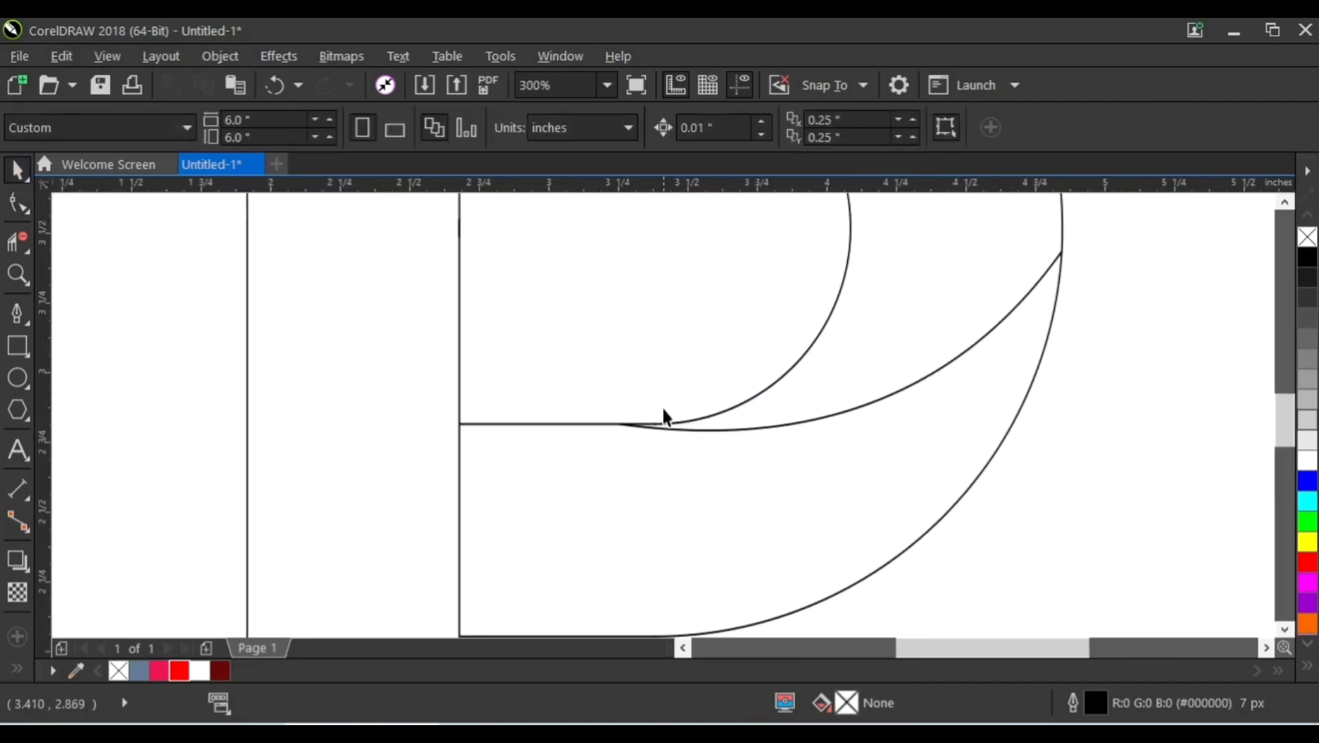
scroll(664, 415, "down", 3)
scroll(842, 275, "up", 1)
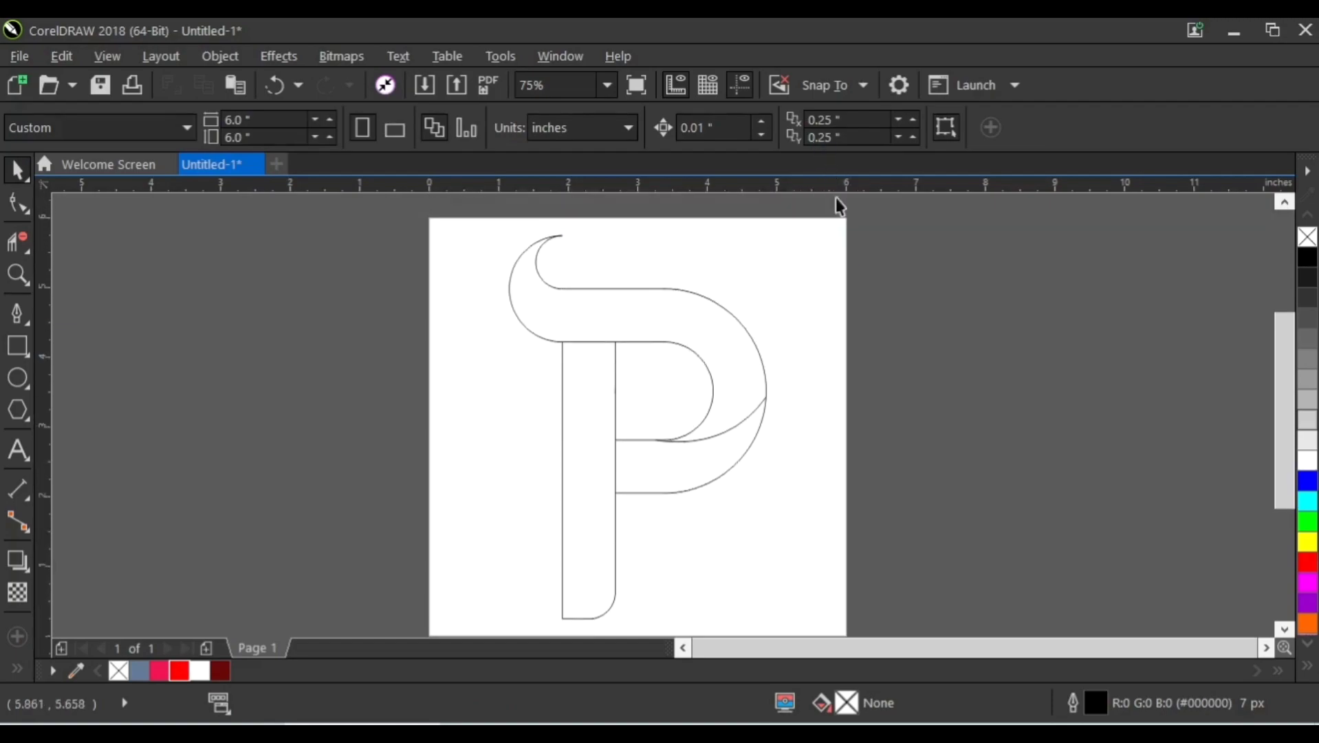
scroll(881, 584, "down", 1)
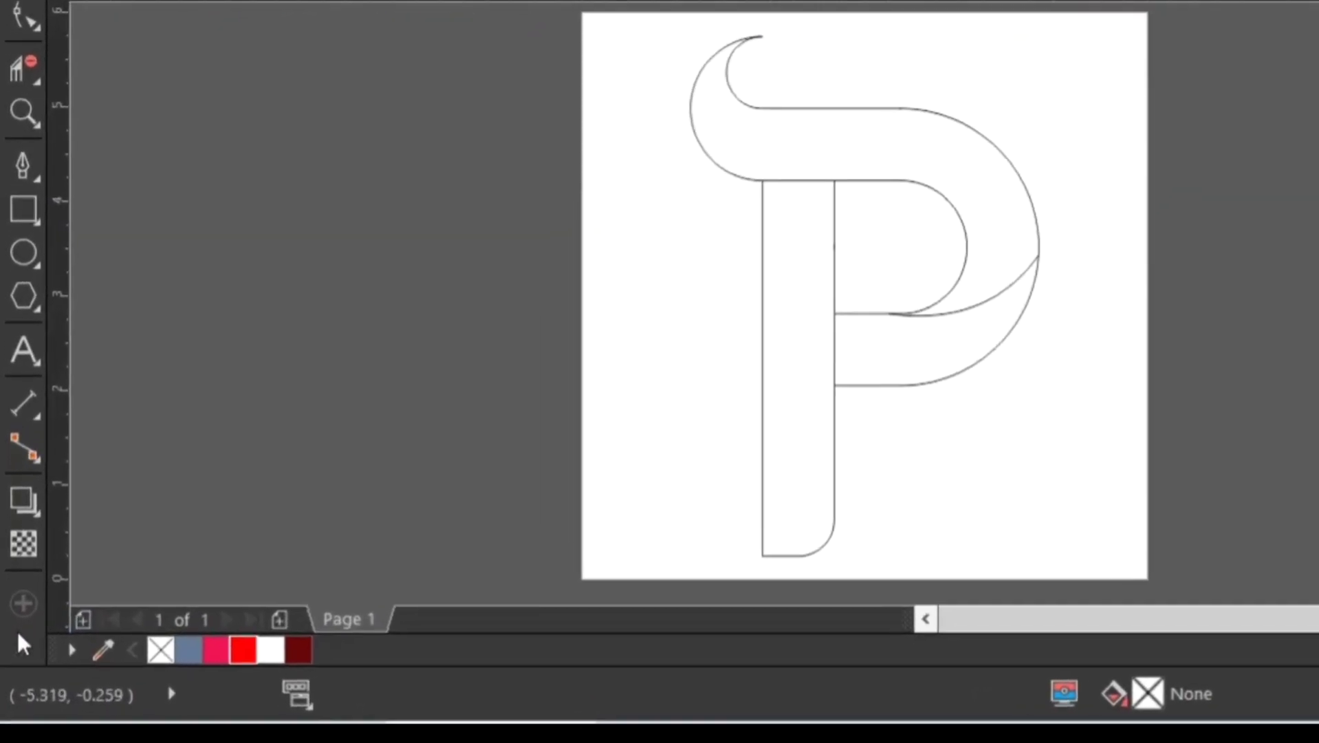
left_click(24, 645)
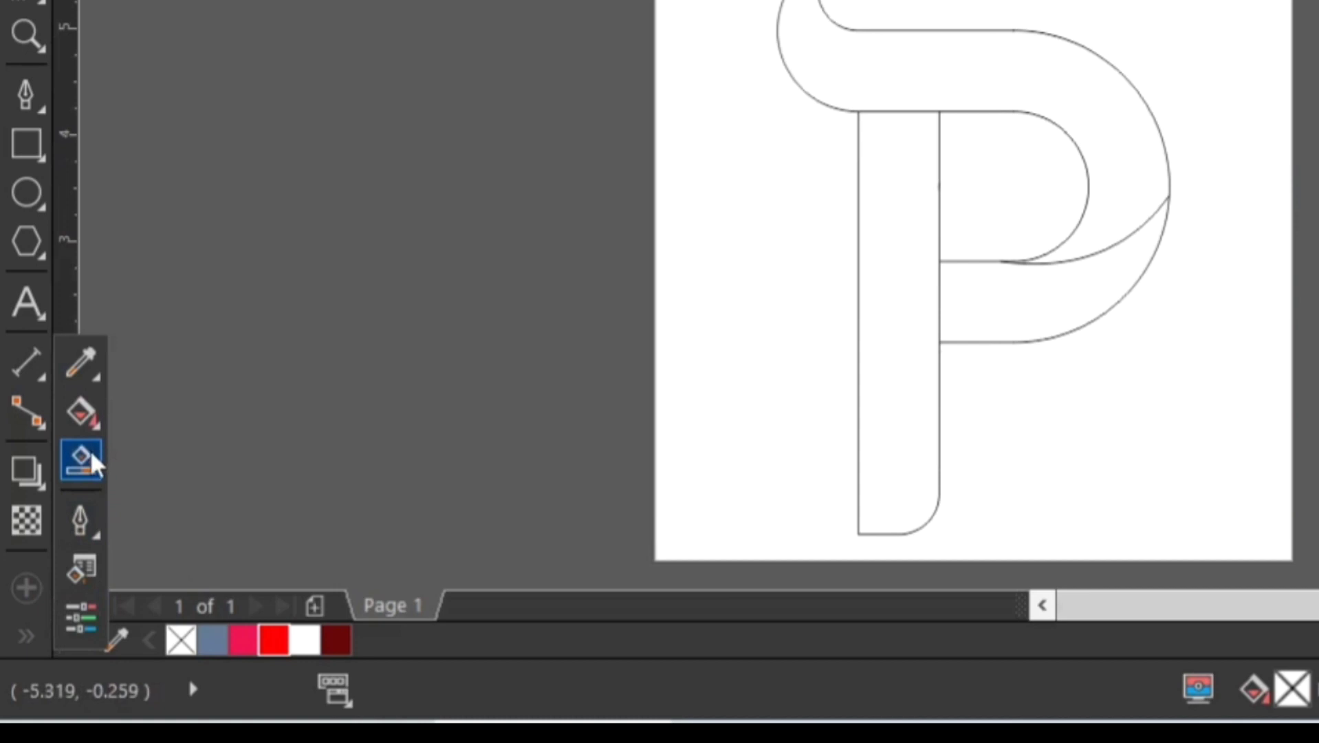
left_click(94, 464)
left_click(882, 78)
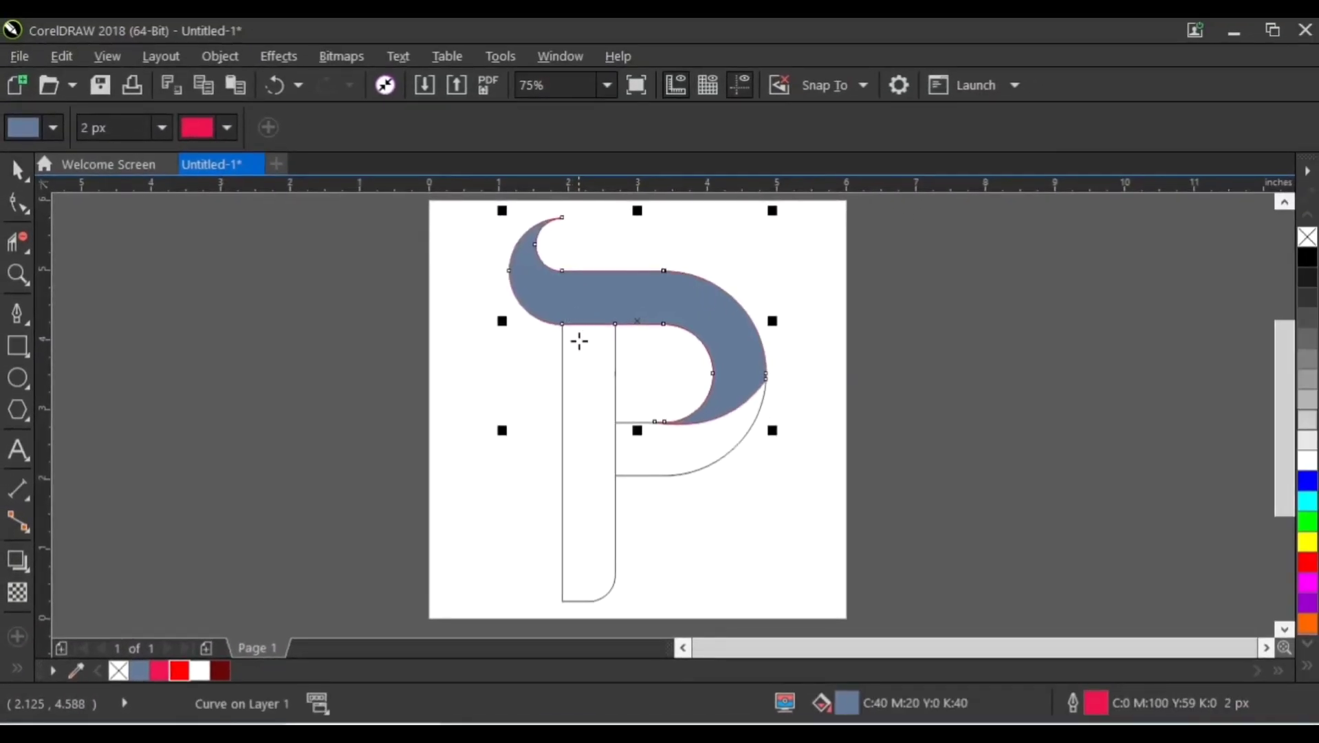
left_click(581, 369)
left_click(674, 443)
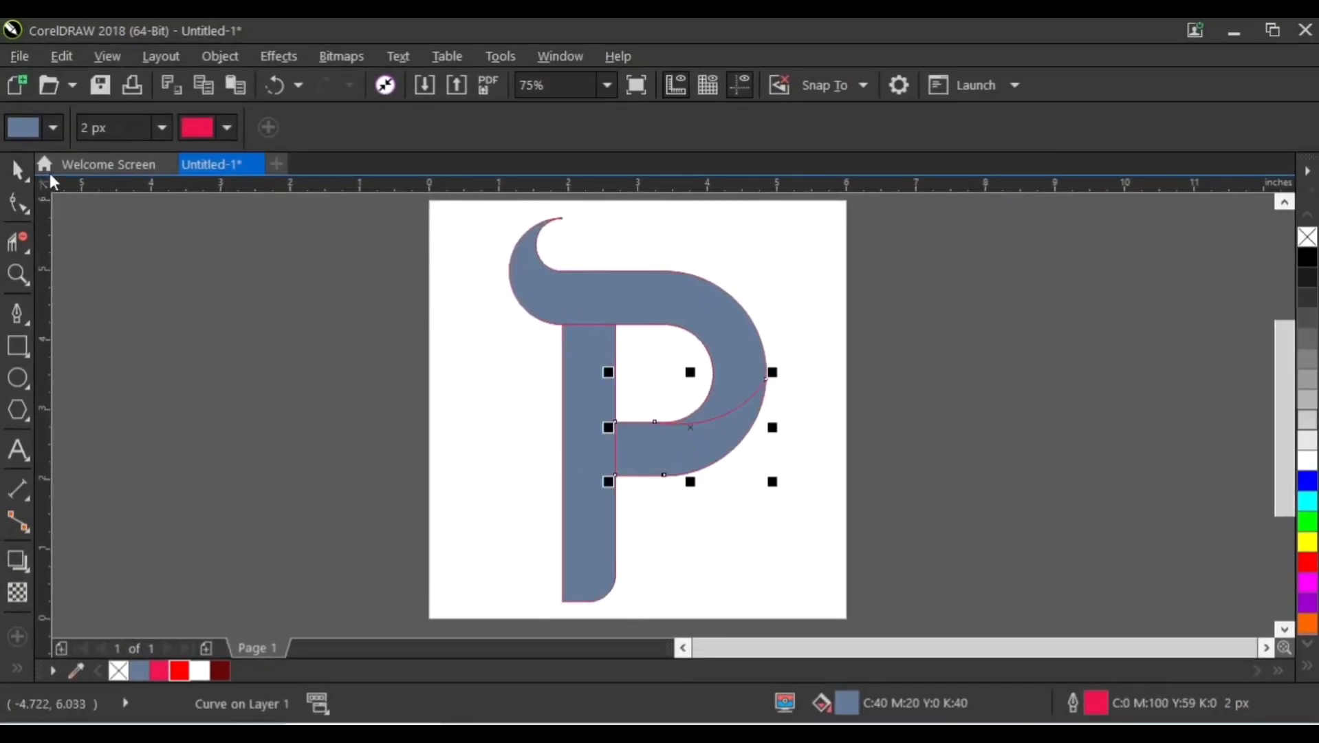
left_click(18, 171)
left_click(347, 363)
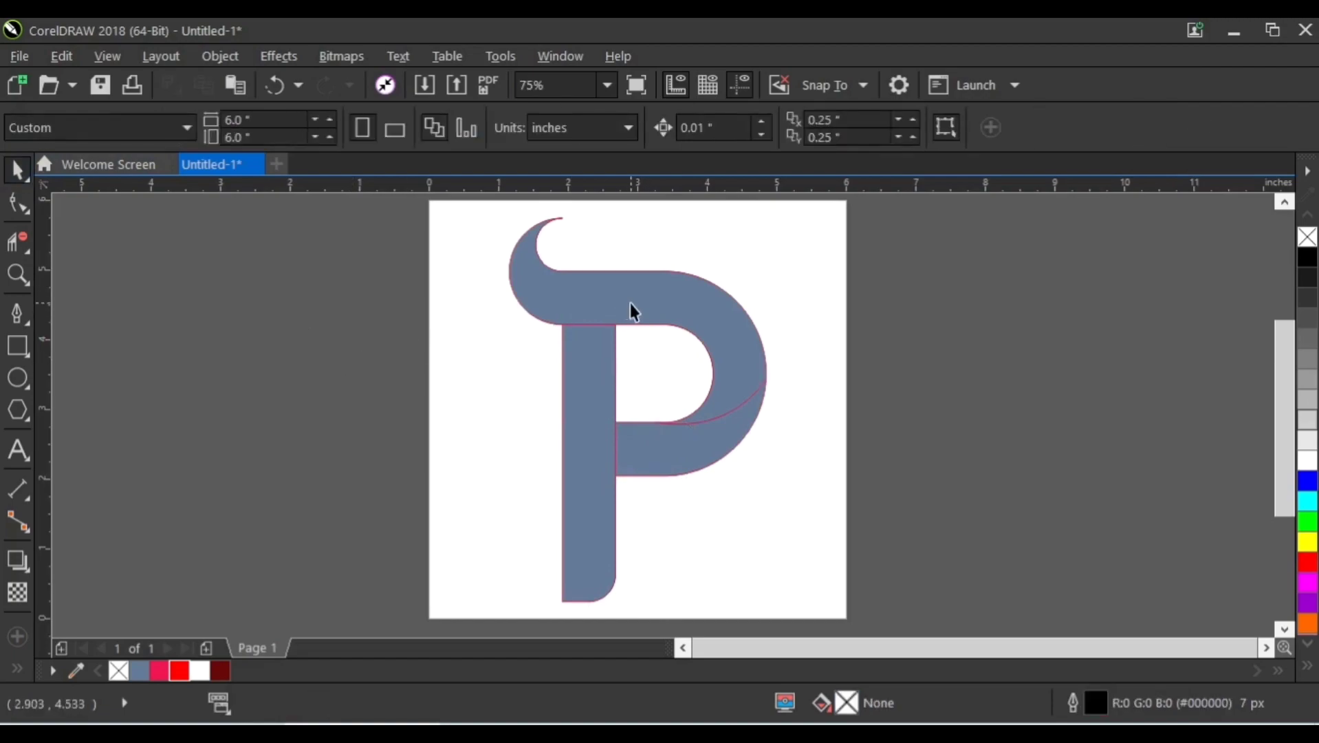
- Apply a linear fountain fill to the hooked upper band, running from the hook to the bowl's lower end, with red as the start colour
left_click(633, 311)
left_click(16, 669)
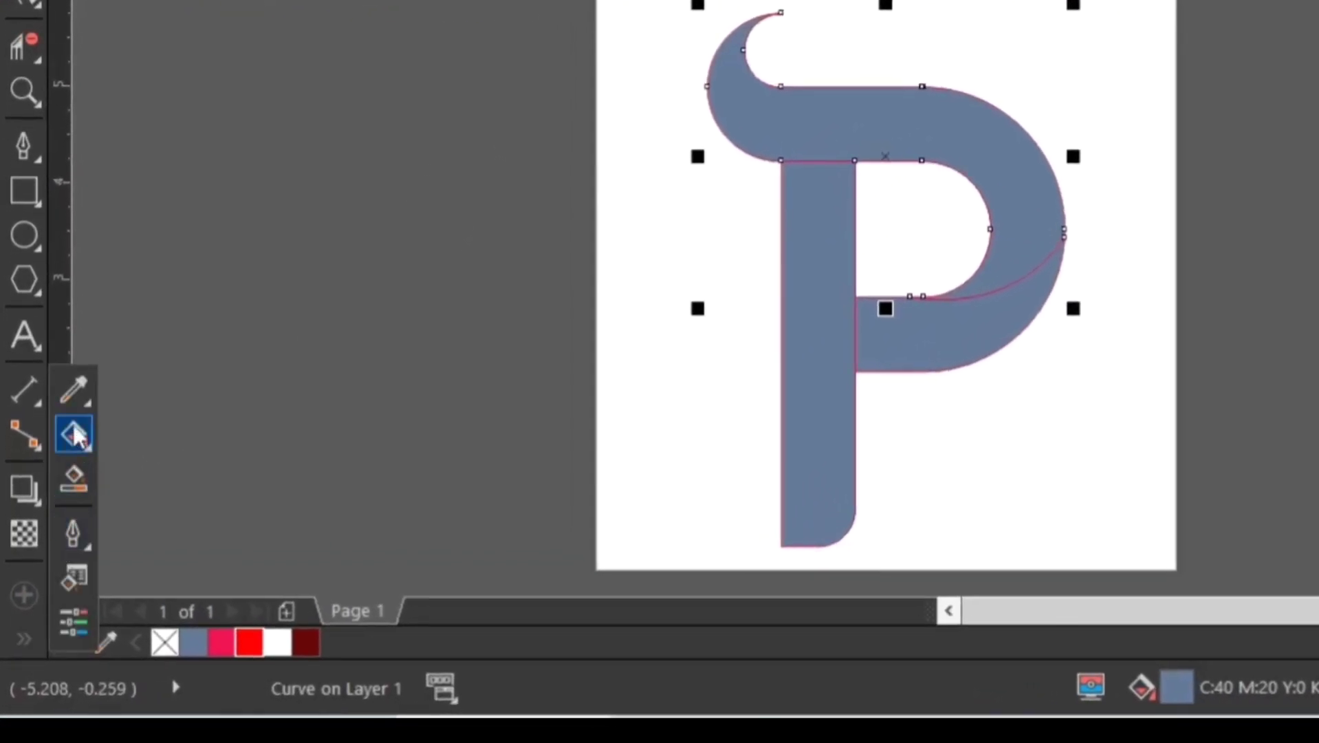
left_click(74, 434)
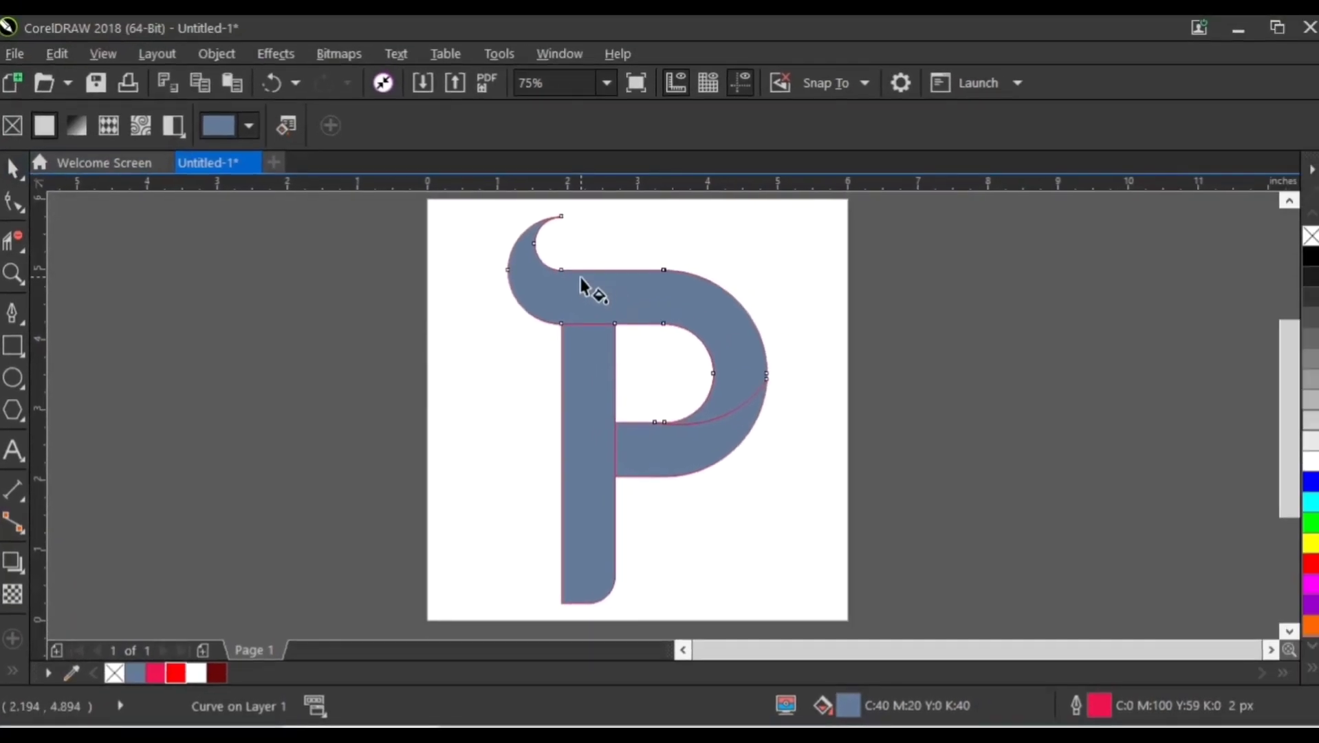
left_click_drag(580, 279, 724, 399)
left_click(577, 278)
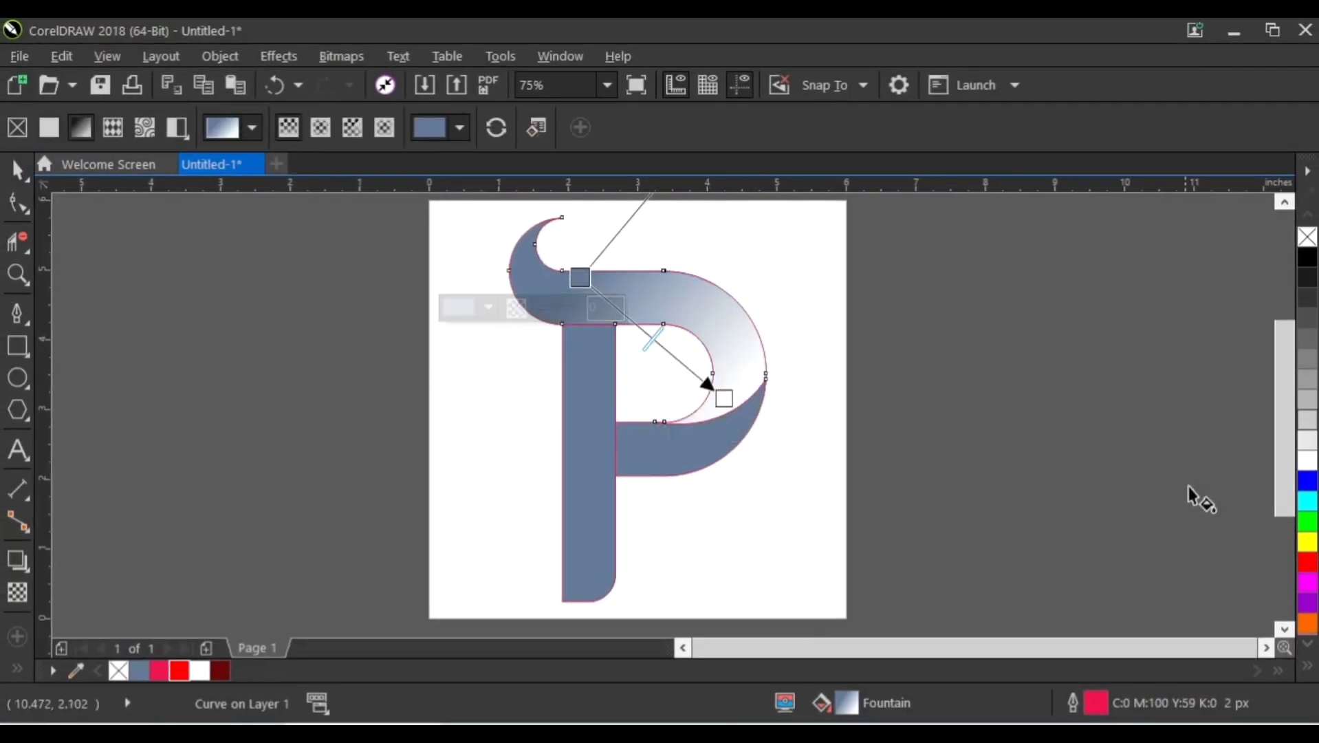
left_click(1307, 563)
- Set the end colour of the upper band's fountain fill to dark red #4F0606
left_click(726, 399)
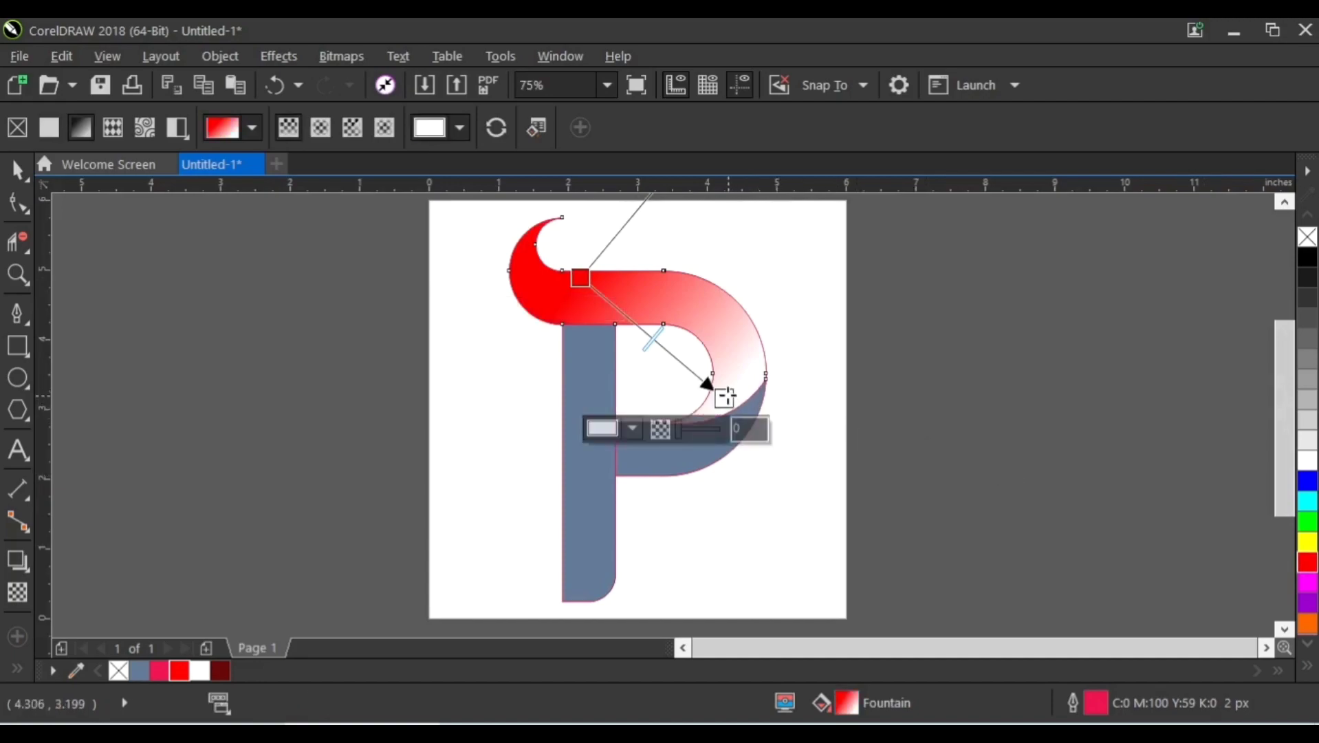
left_click(1307, 562)
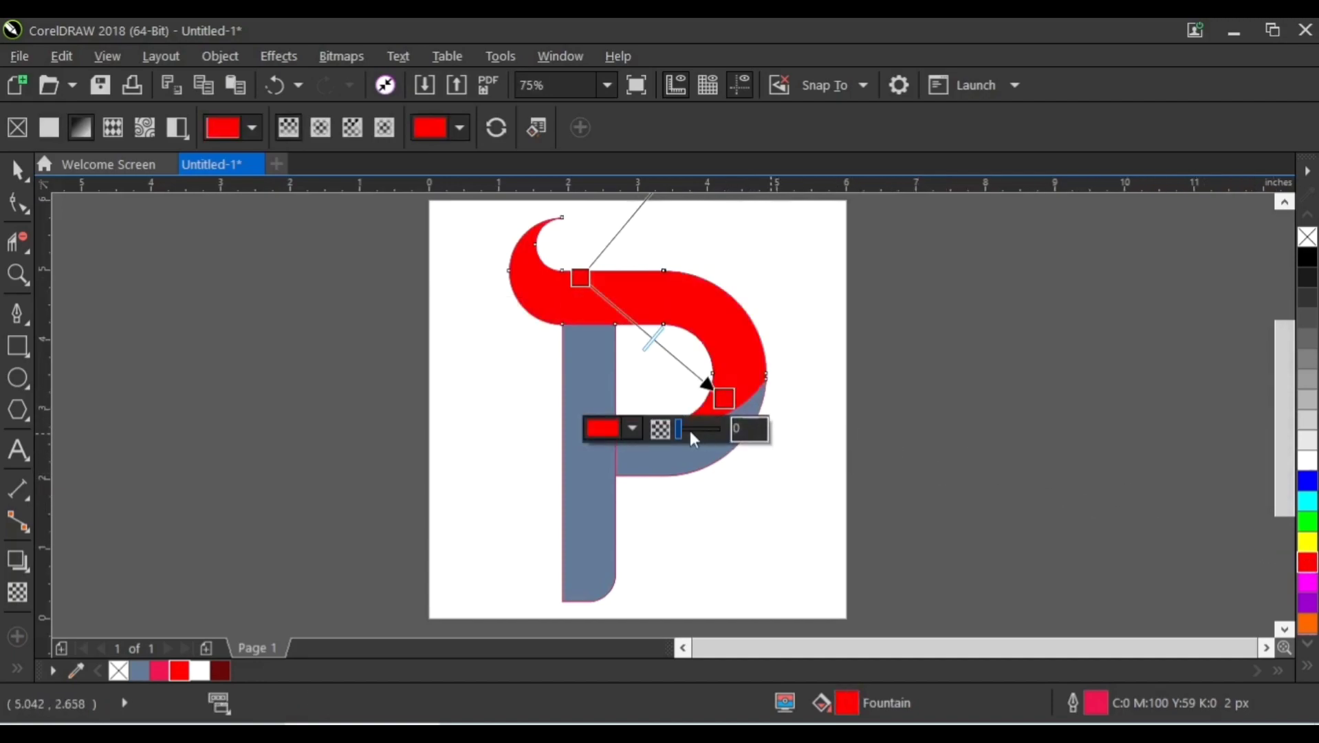
left_click(632, 431)
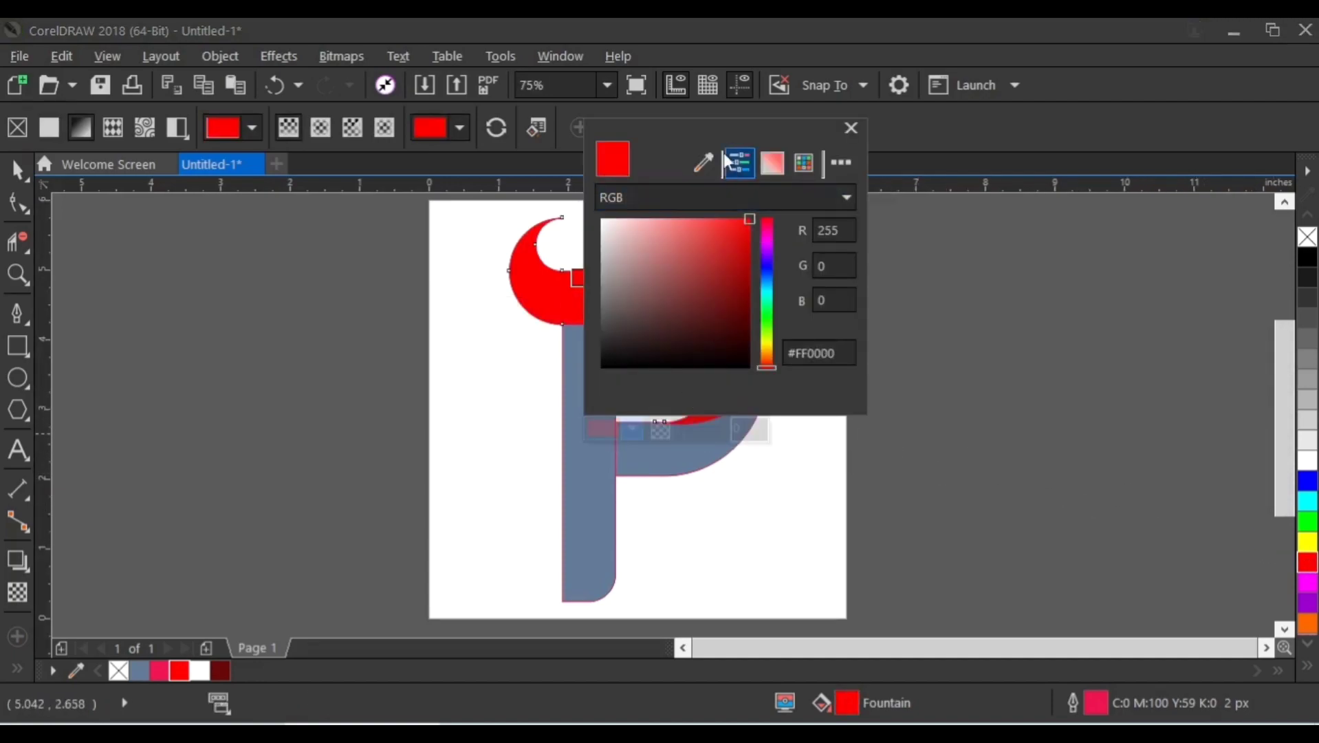
left_click_drag(708, 129, 941, 209)
left_click_drag(977, 337, 970, 402)
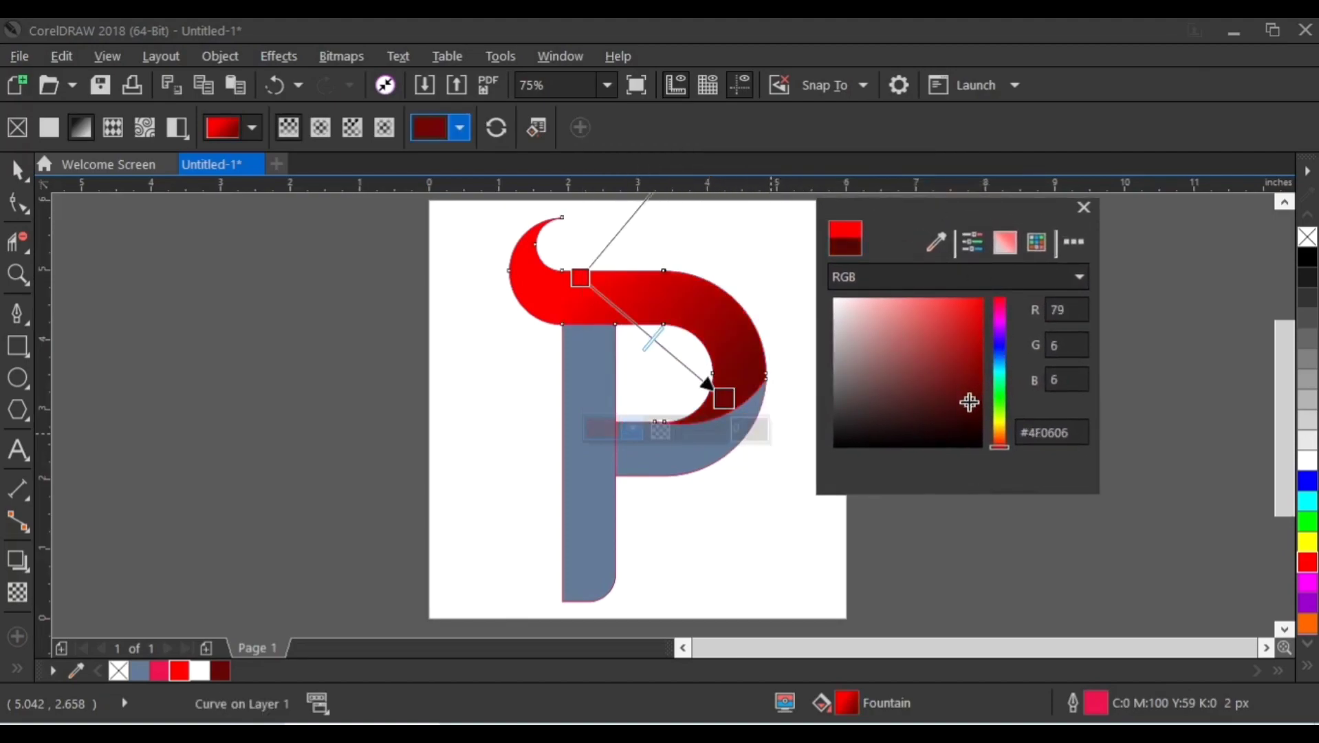
- Move the fountain fill's red start node to where the upper bar curves into the bowl, confining the dark shading to the bowl
left_click(583, 278)
left_click_drag(583, 278, 629, 292)
left_click_drag(642, 296, 681, 320)
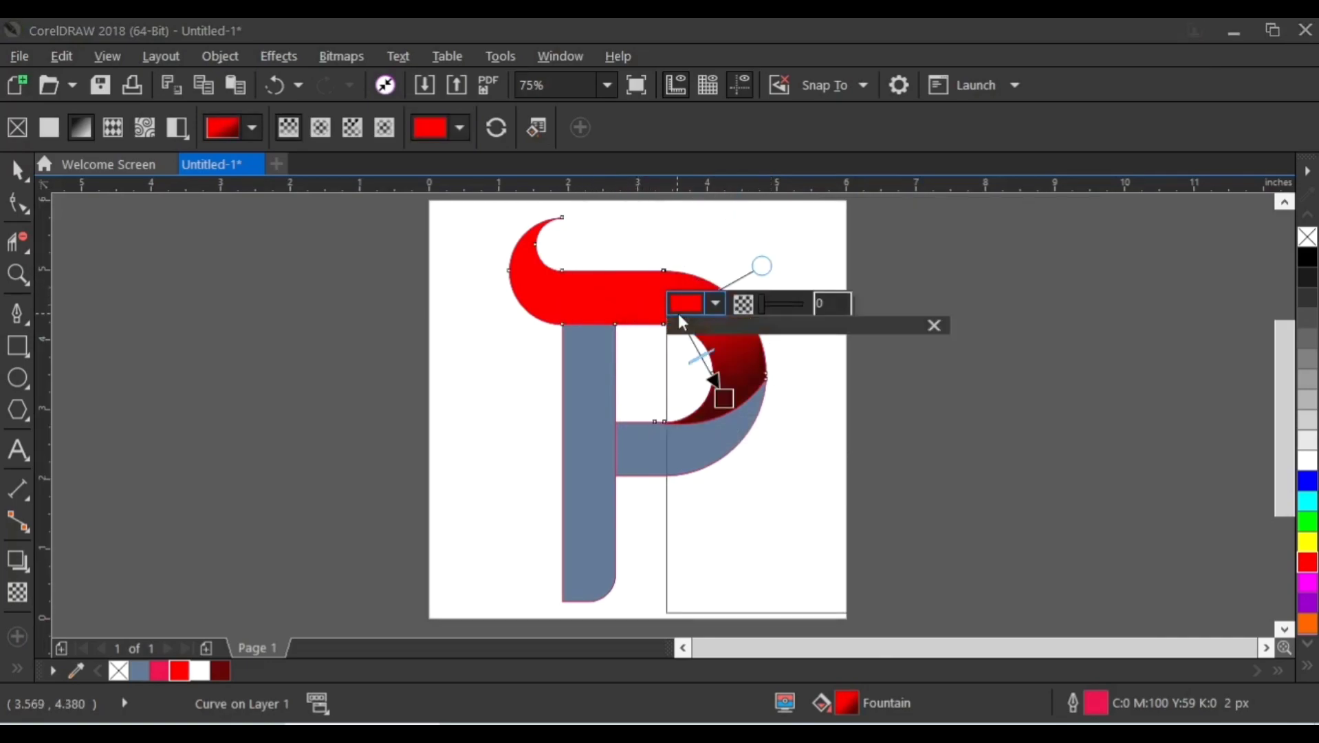
left_click(683, 308)
key("Escape")
left_click(723, 391)
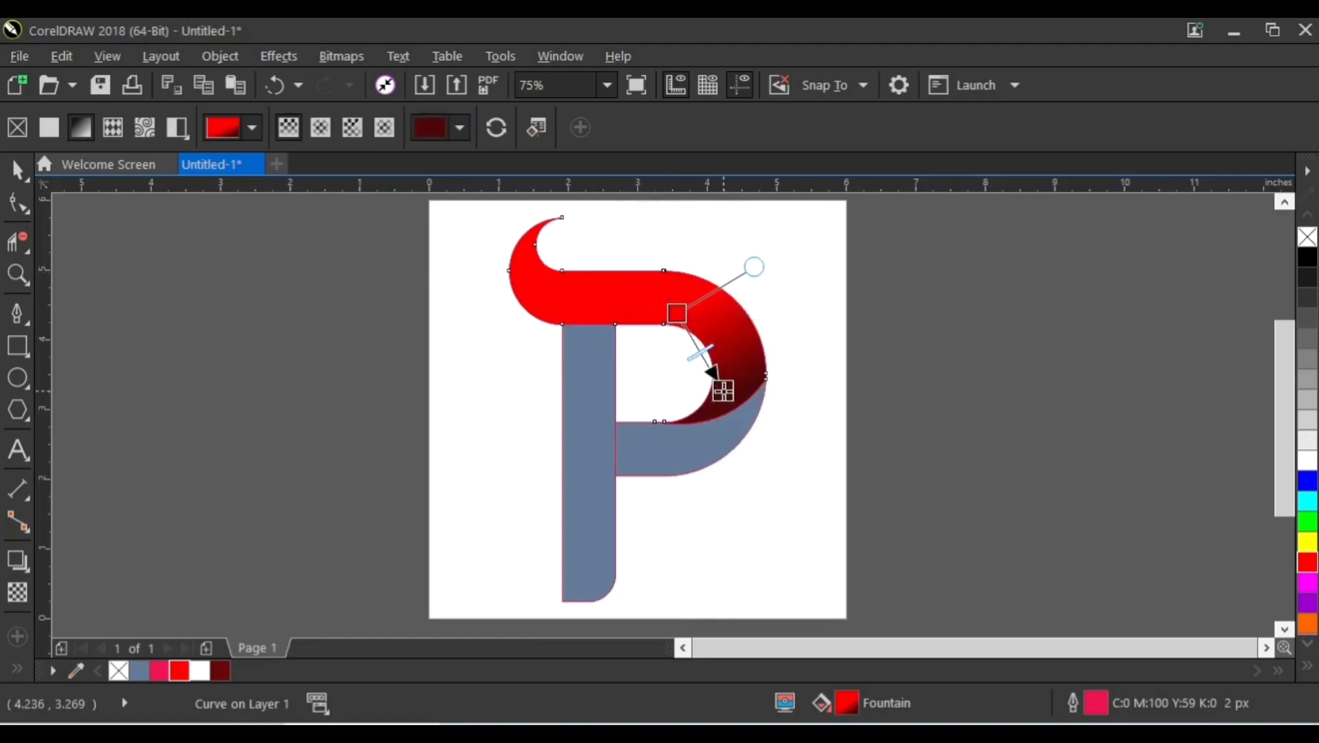
- Nudge the upper band's red gradient node slightly, and apply a linear fountain fill to the bowl's lower part, starting in red and running toward the stem
left_click_drag(677, 314, 683, 305)
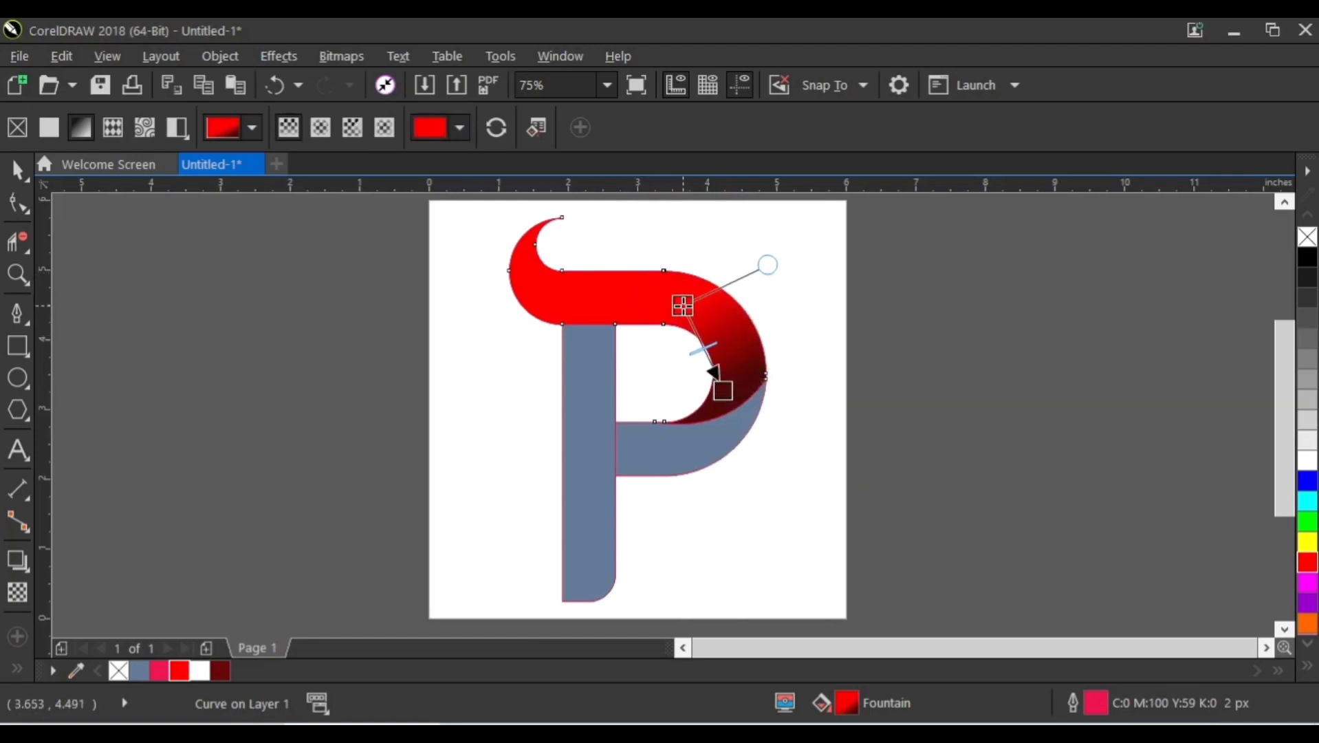
left_click(730, 440)
left_click_drag(613, 466, 608, 462)
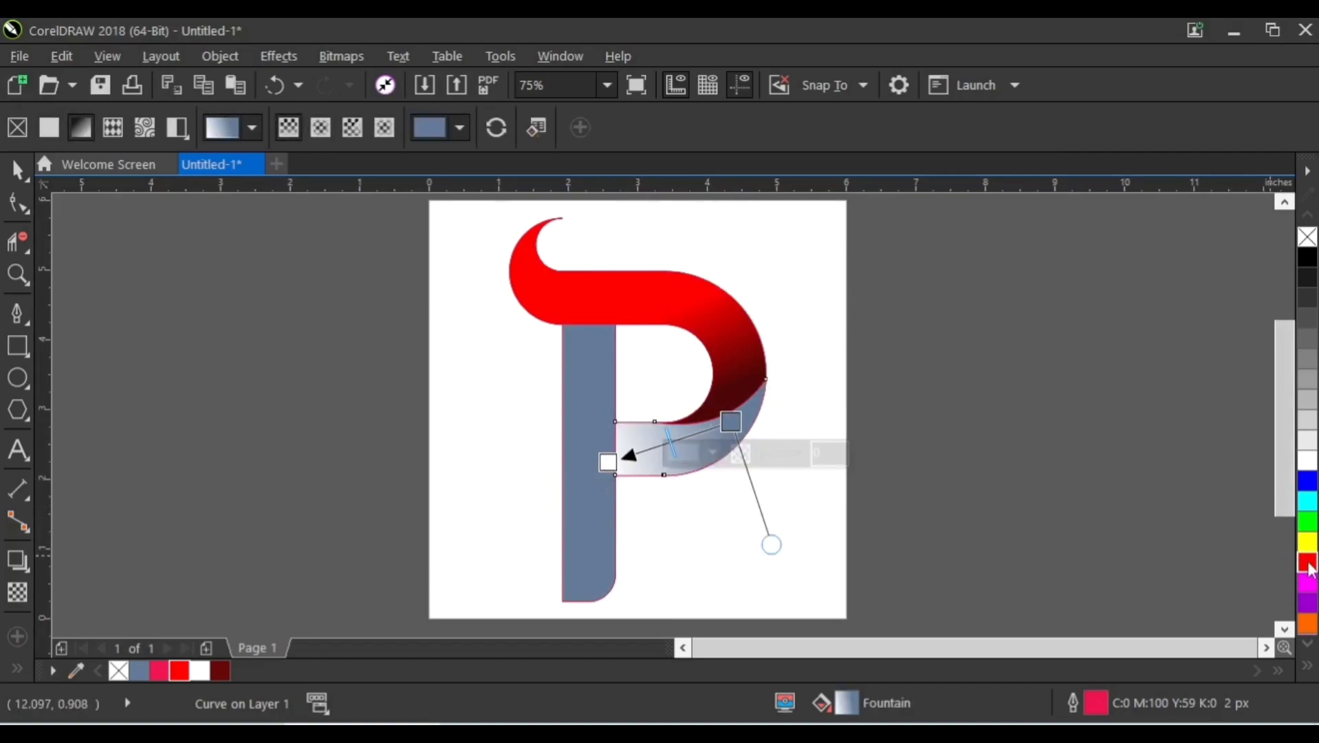
left_click(1309, 566)
- Sample the dark red from the upper band's shaded end and set it as the end colour of the bowl's lower part
left_click(76, 671)
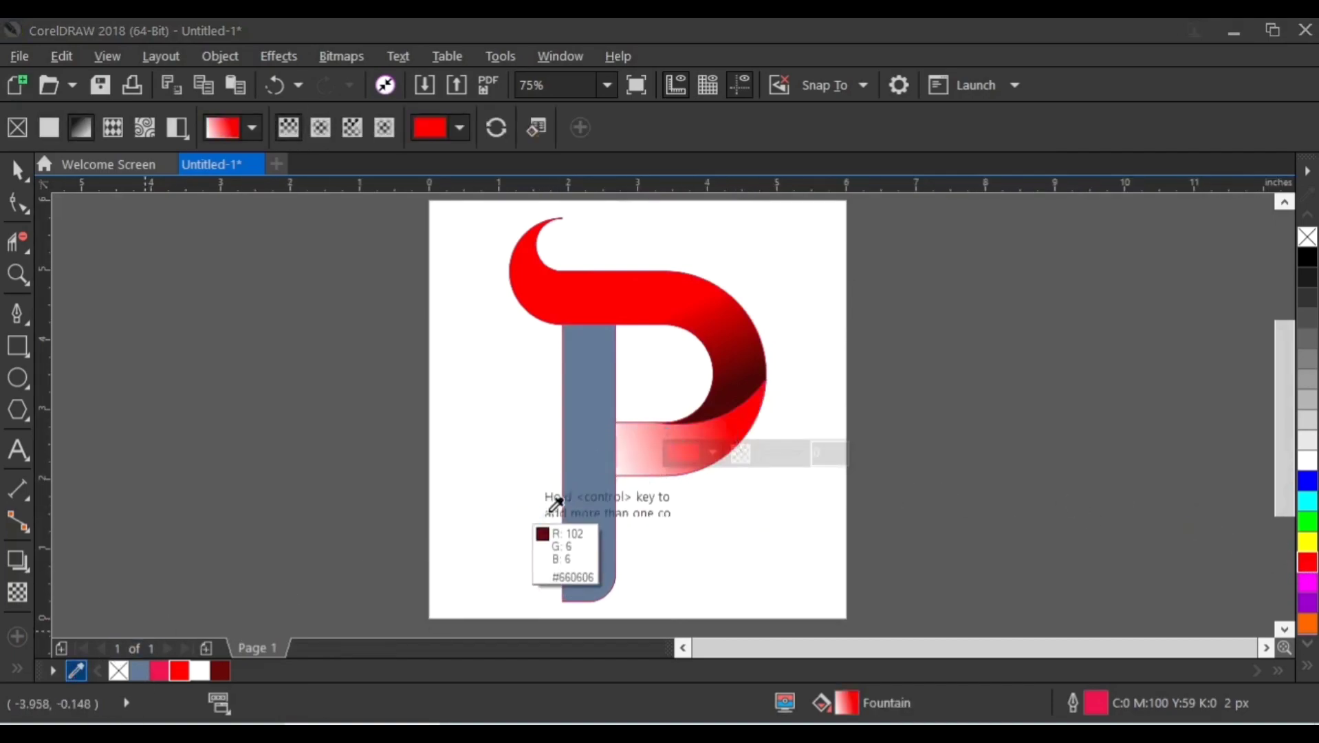
left_click(712, 408)
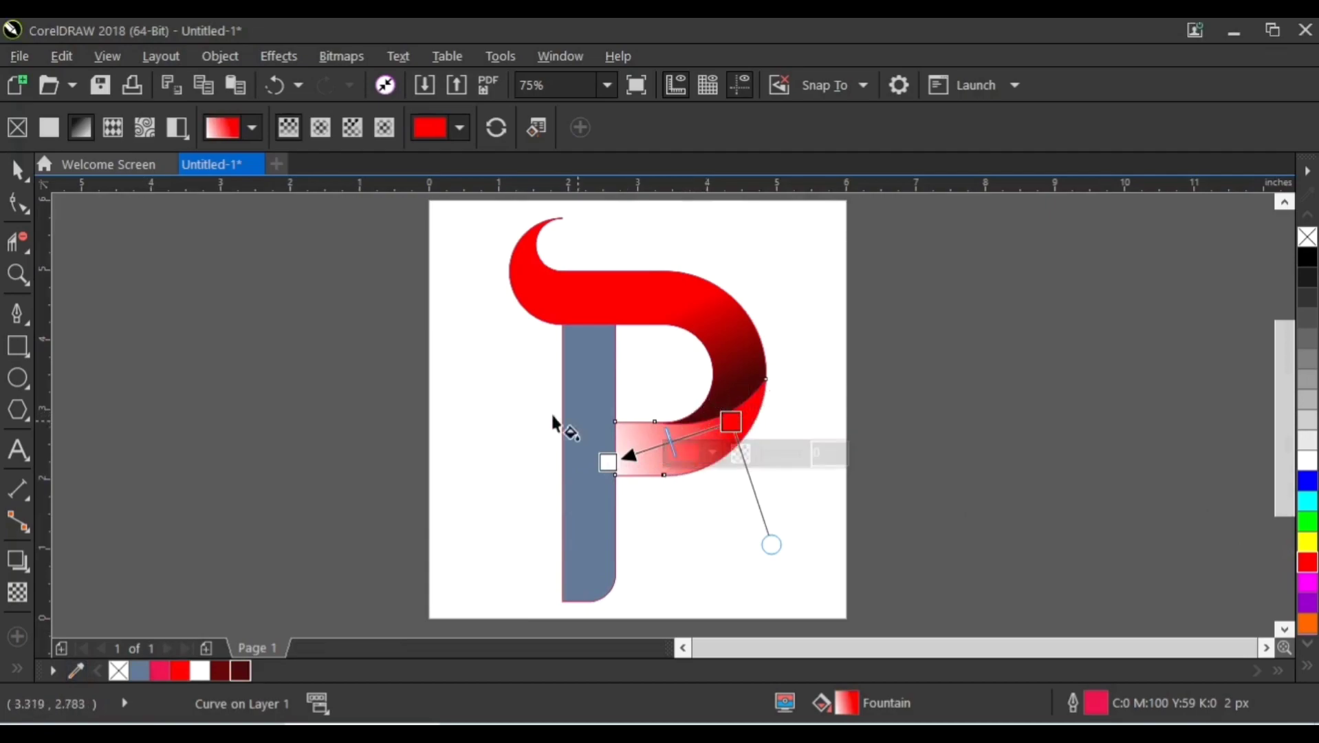
left_click(609, 463)
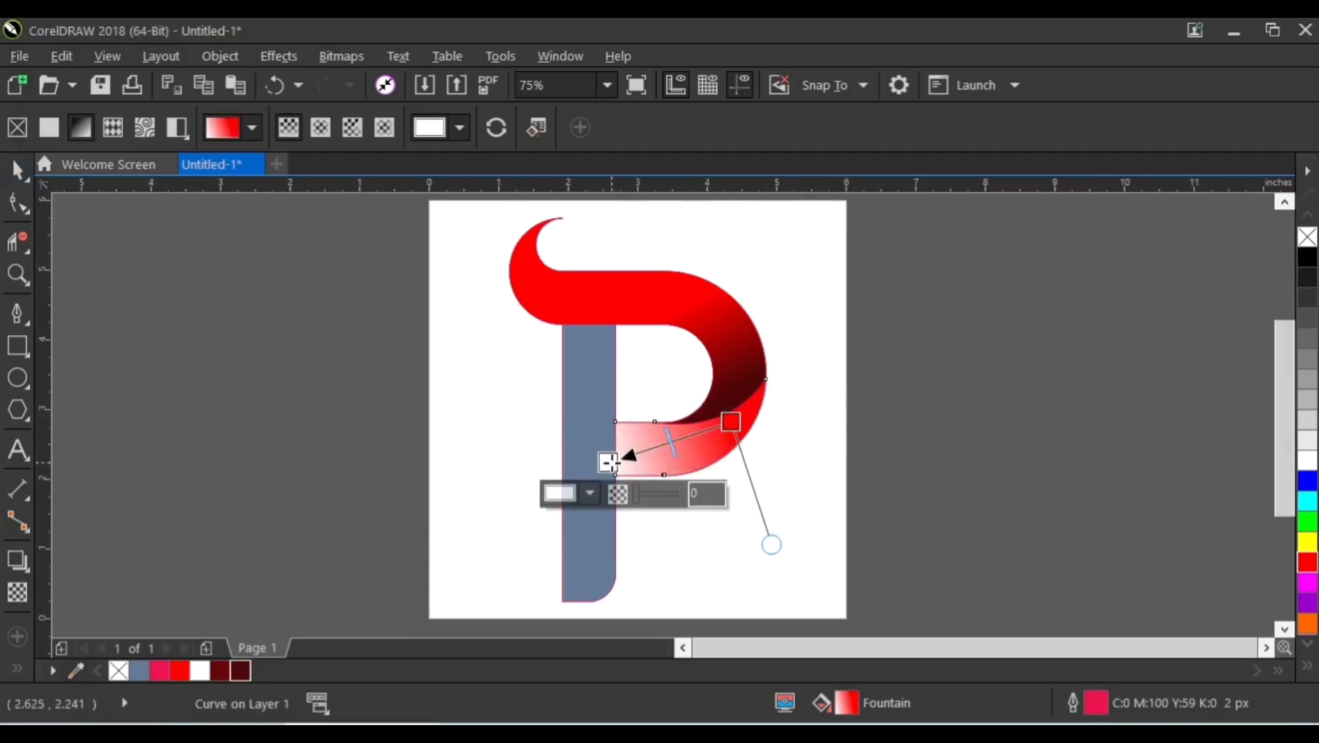
left_click(247, 670)
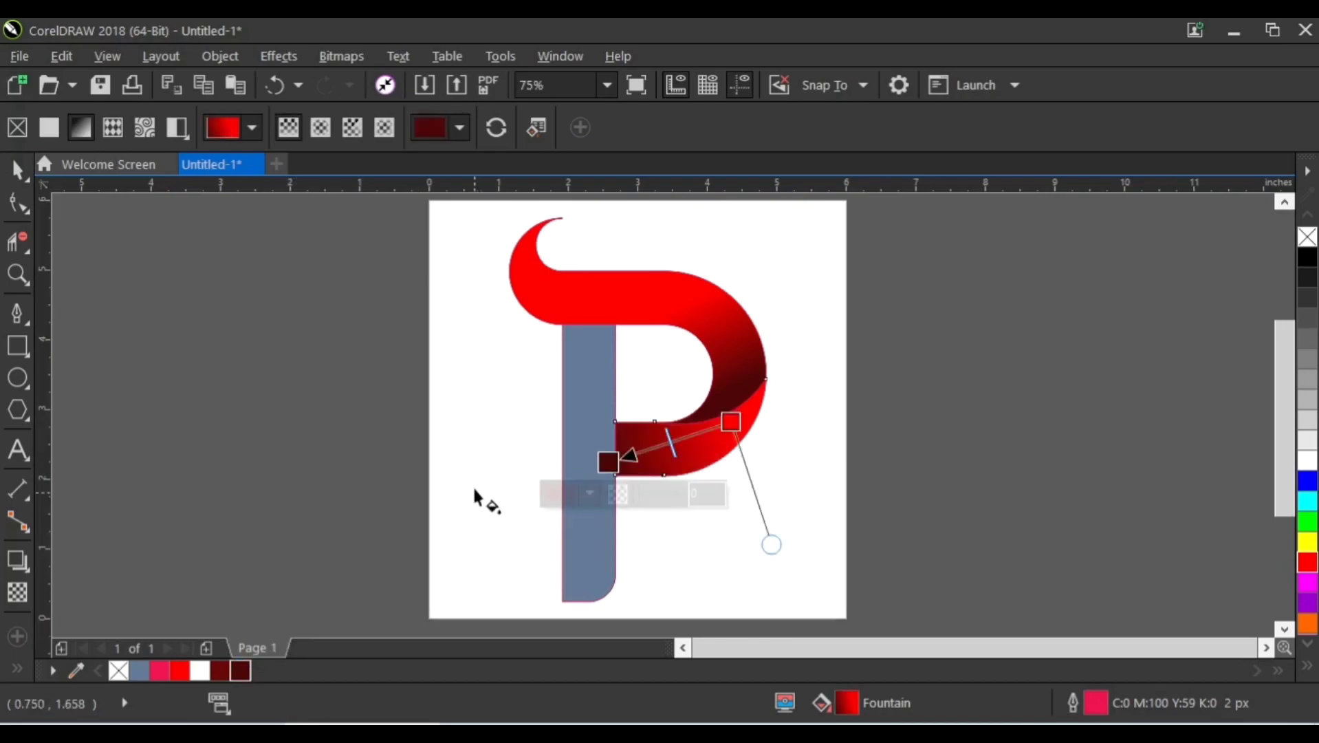
- Apply a linear fountain fill to the stem, running upward to the upper band, with the sampled dark red as the end colour
left_click(593, 409)
left_click_drag(592, 409, 591, 338)
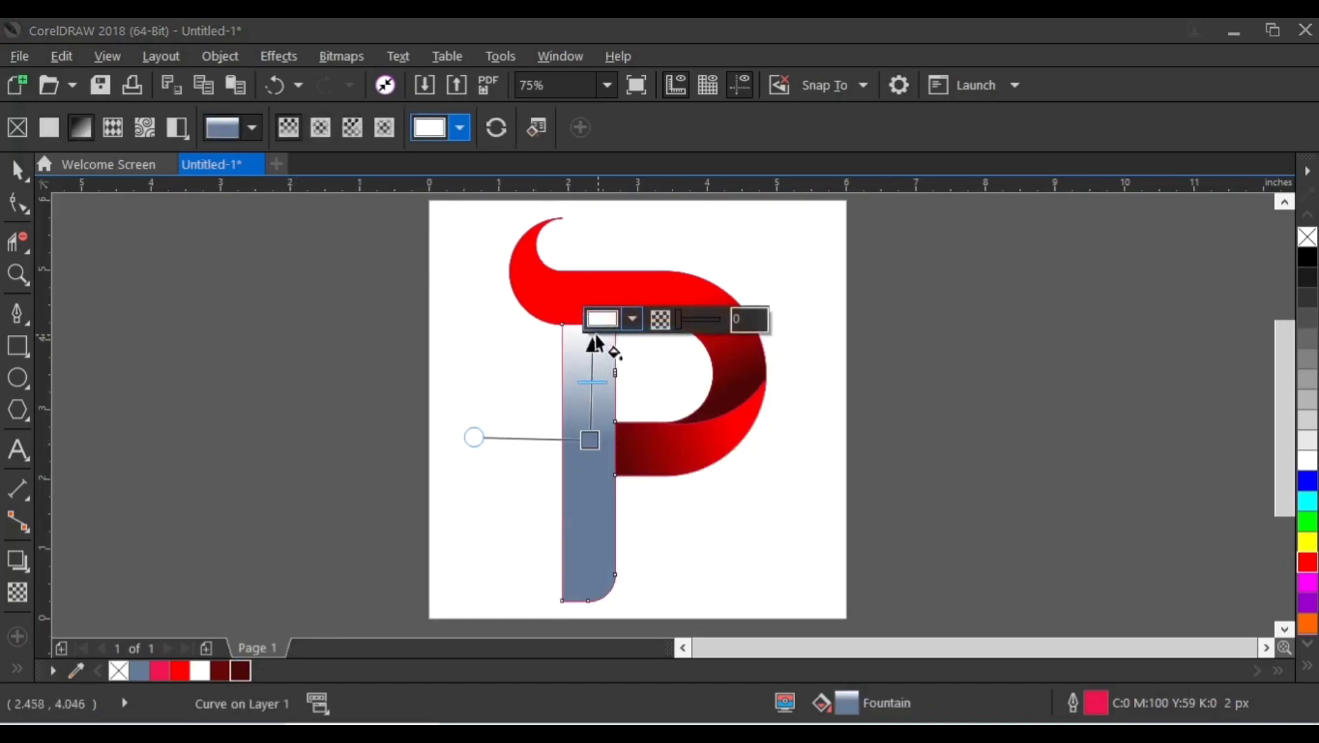
left_click(240, 672)
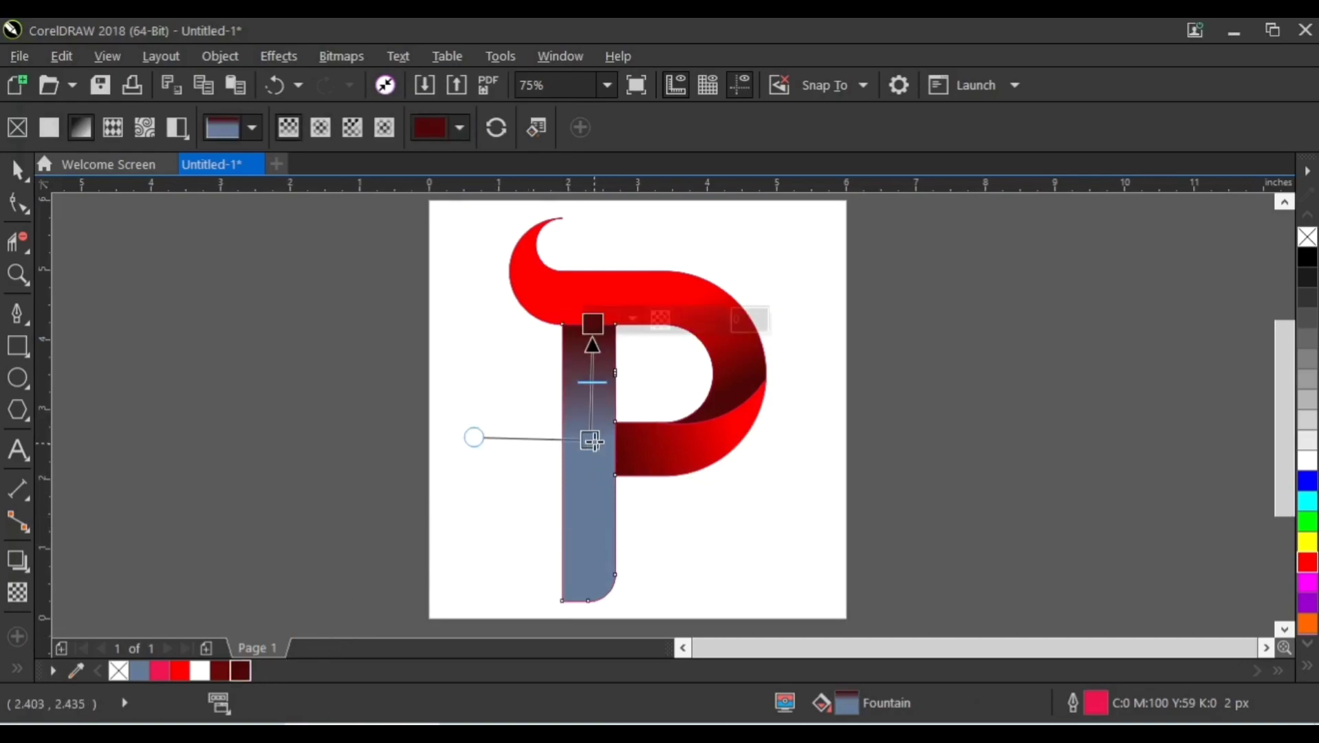
- Set the start colour of the stem's fountain fill to red and deselect the finished letter
left_click(592, 441)
left_click(180, 670)
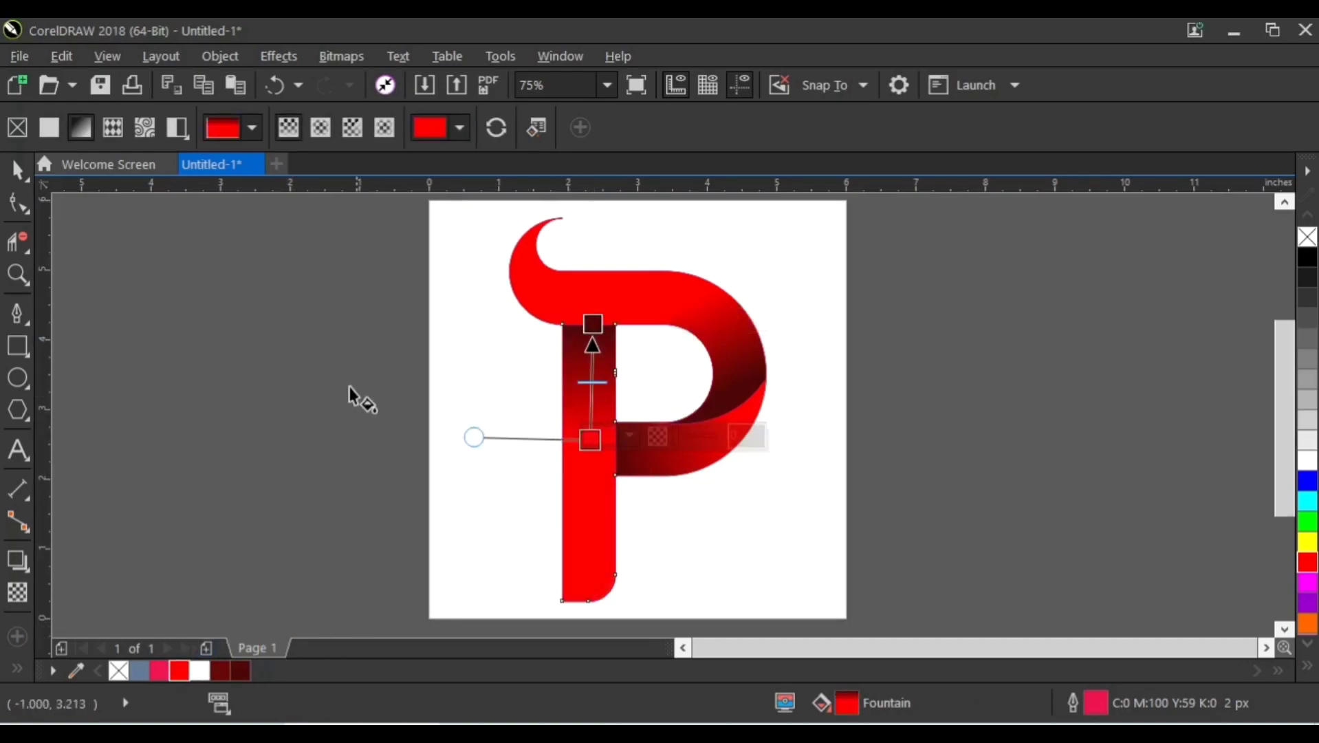
key("space")
left_click(533, 337)
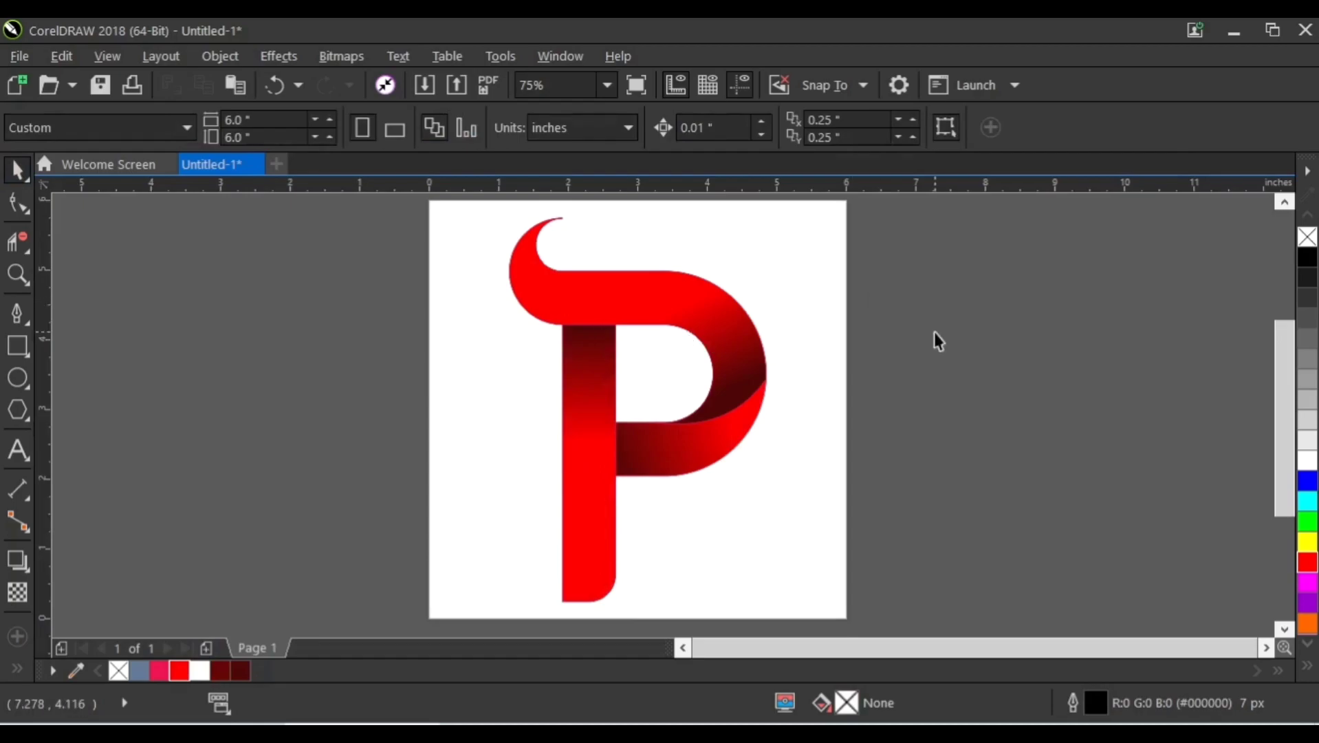
scroll(938, 340, "up", 1)
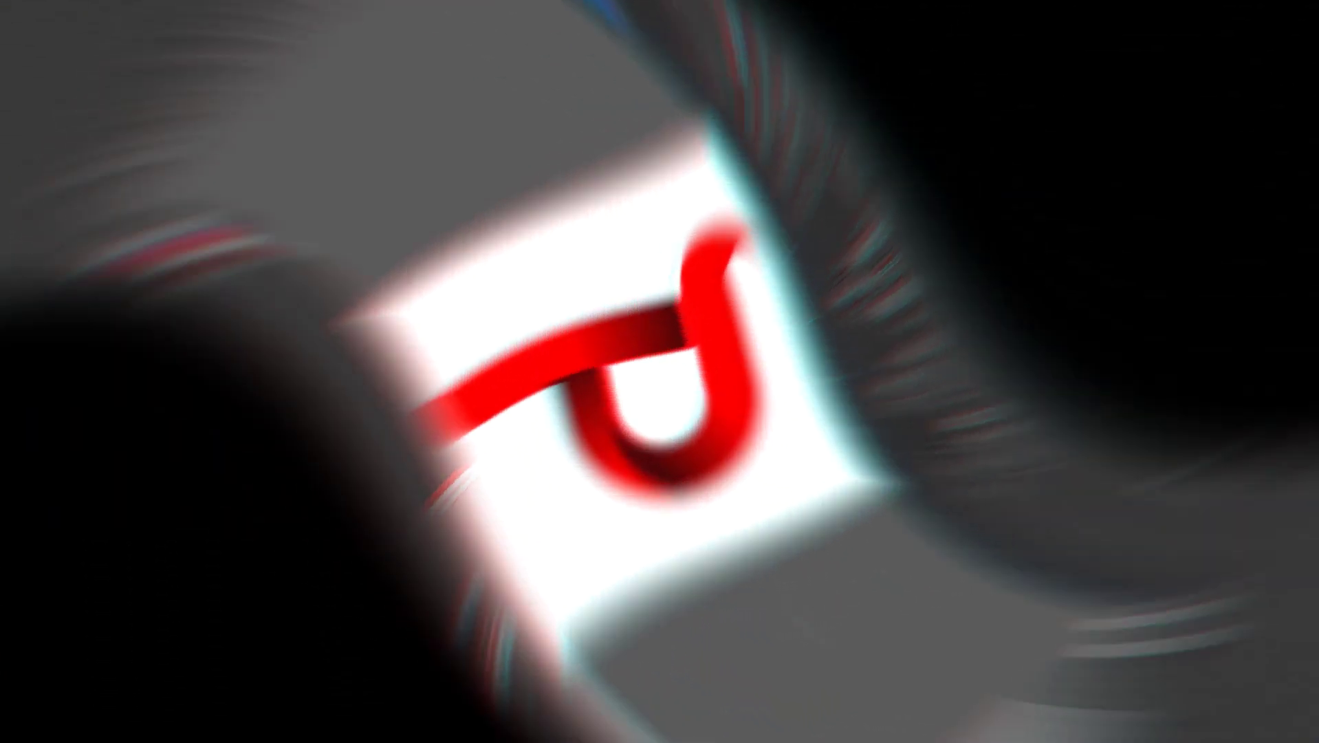